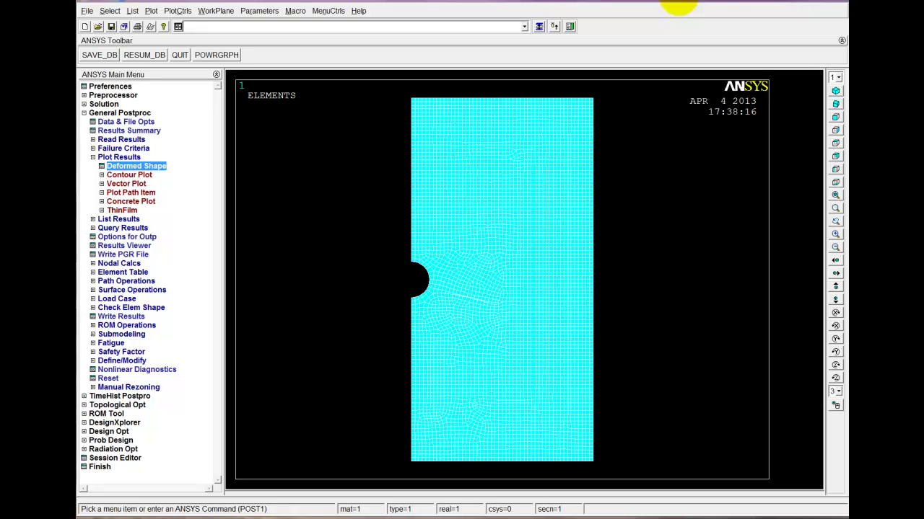
- Switch the graphics display to reverse video colors so the meshed plate shows on a white background
click(579, 197)
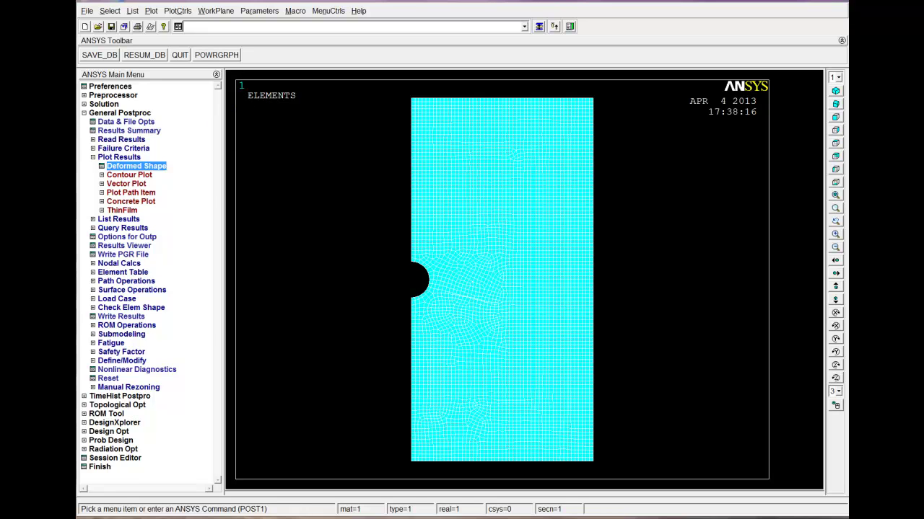
click(177, 10)
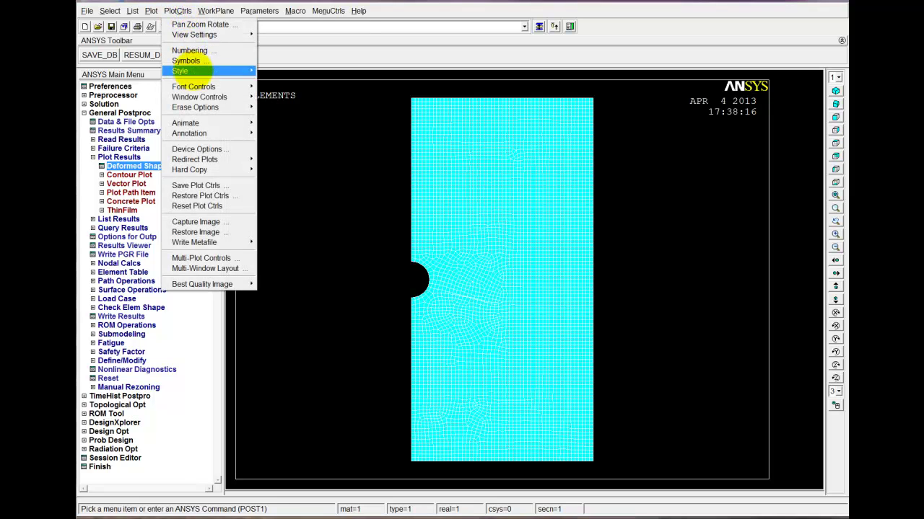
mouse_move(180, 71)
mouse_move(311, 125)
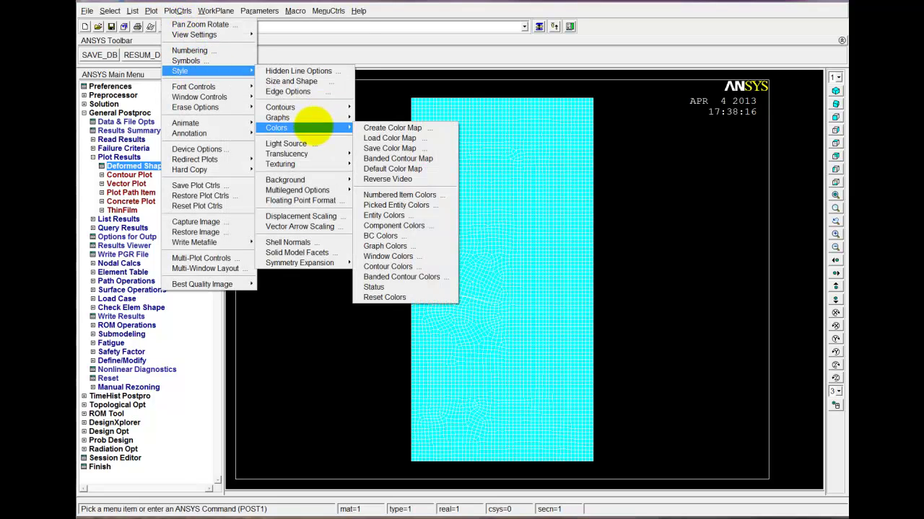
click(409, 179)
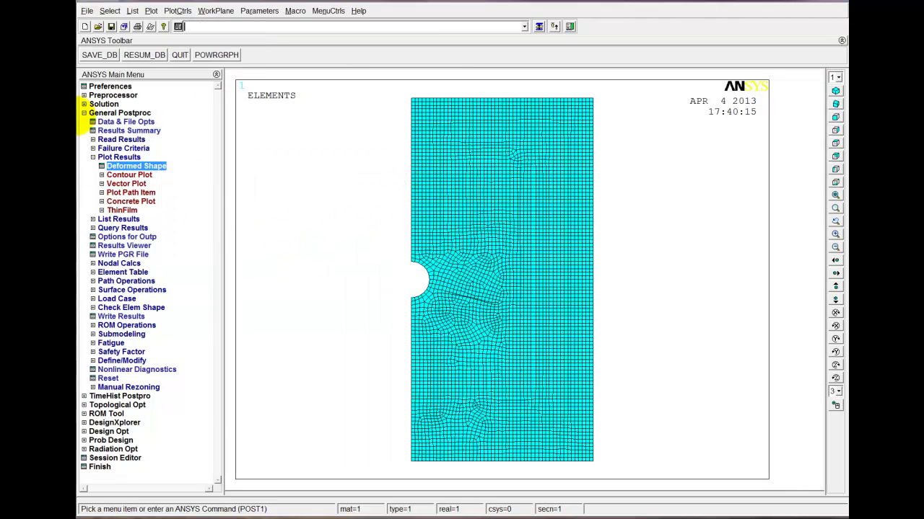
- Clear the existing mesh from all areas of the plate with the MeshTool and dismiss the resulting warning
click(87, 112)
click(94, 95)
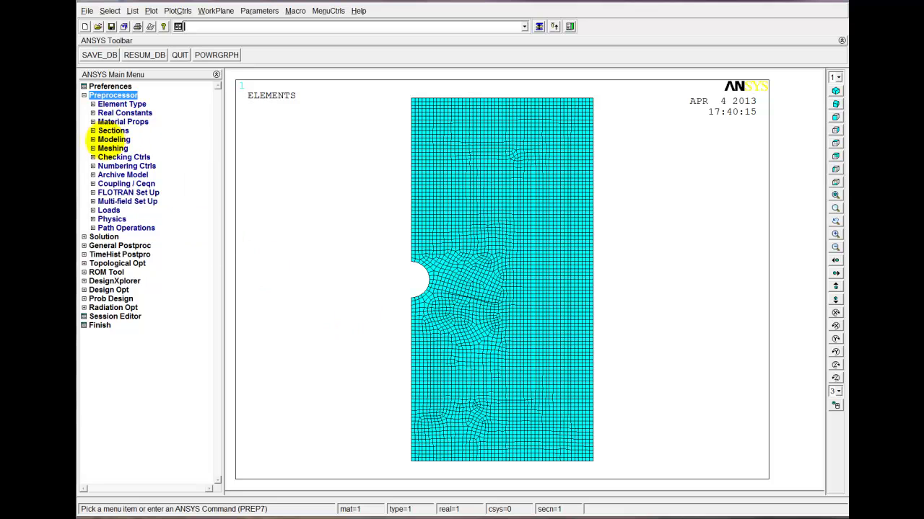
click(111, 147)
click(124, 166)
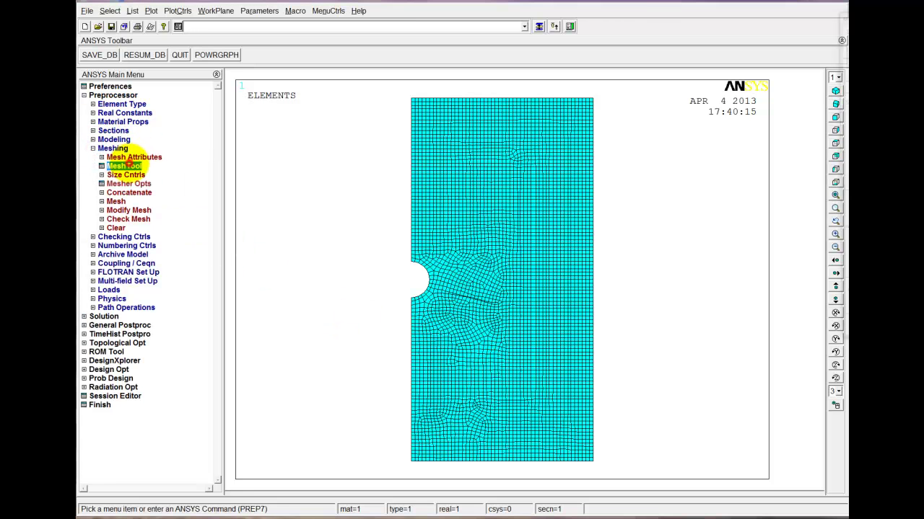
drag(787, 100, 703, 108)
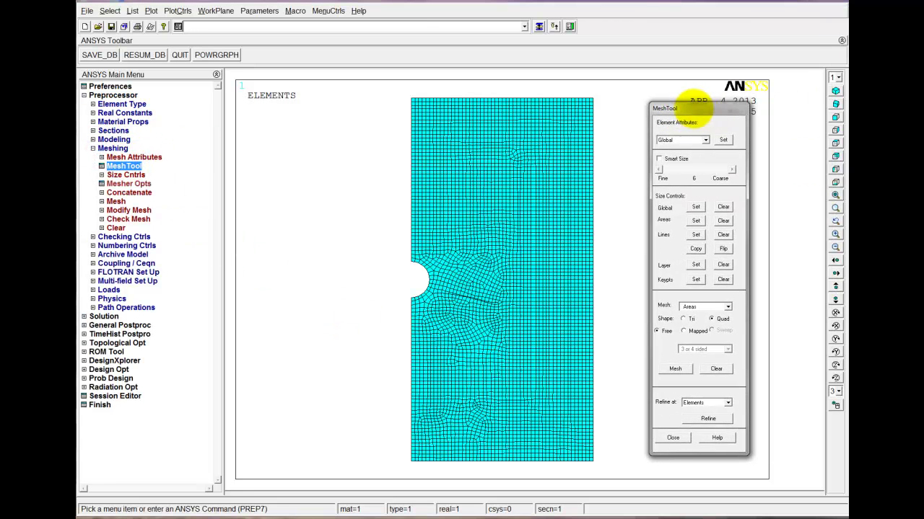
click(714, 370)
drag(121, 232, 172, 228)
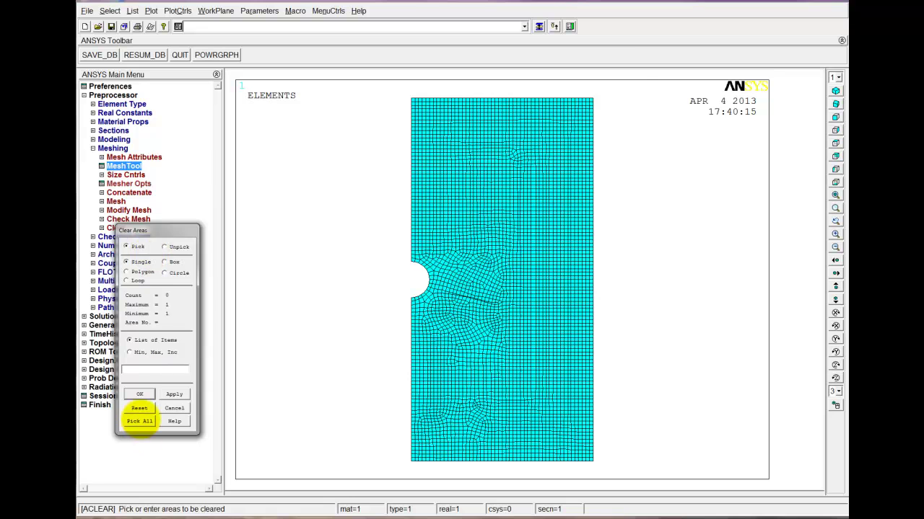
click(140, 421)
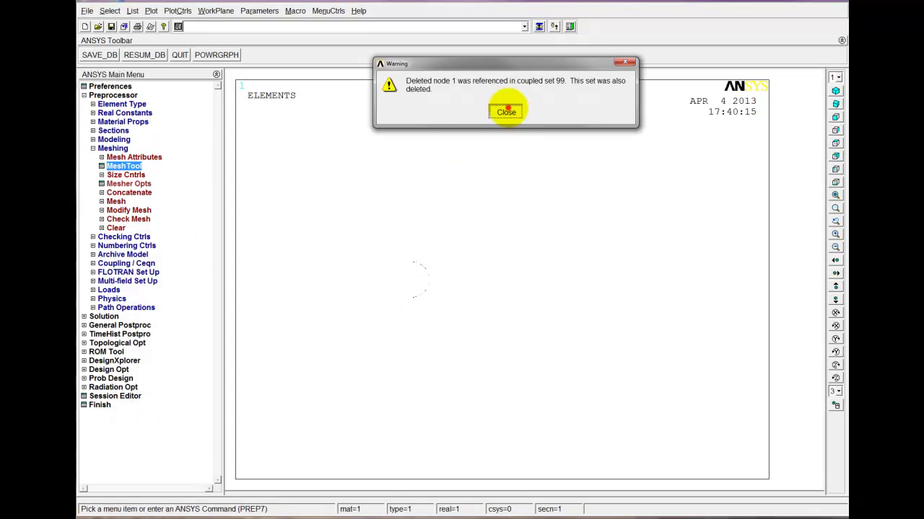
click(506, 112)
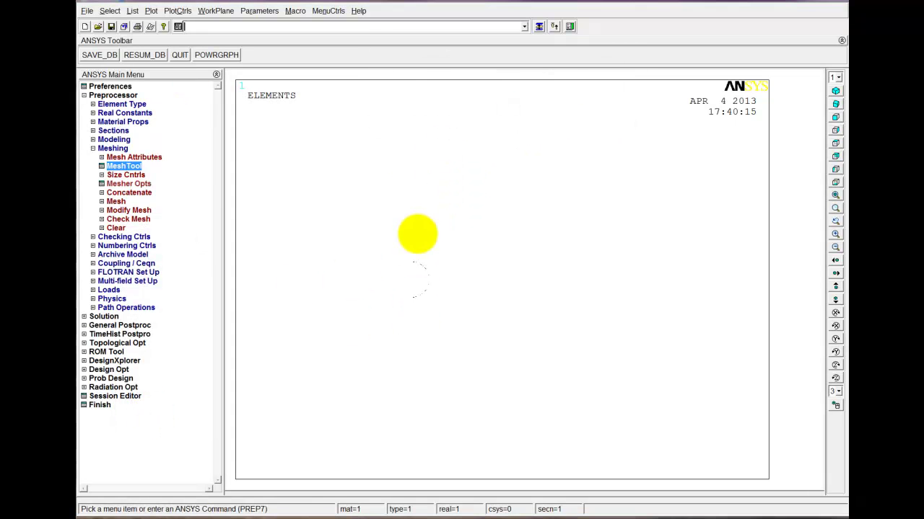
- Plot the model's areas in the graphics window and collapse the meshing commands
click(151, 11)
click(163, 60)
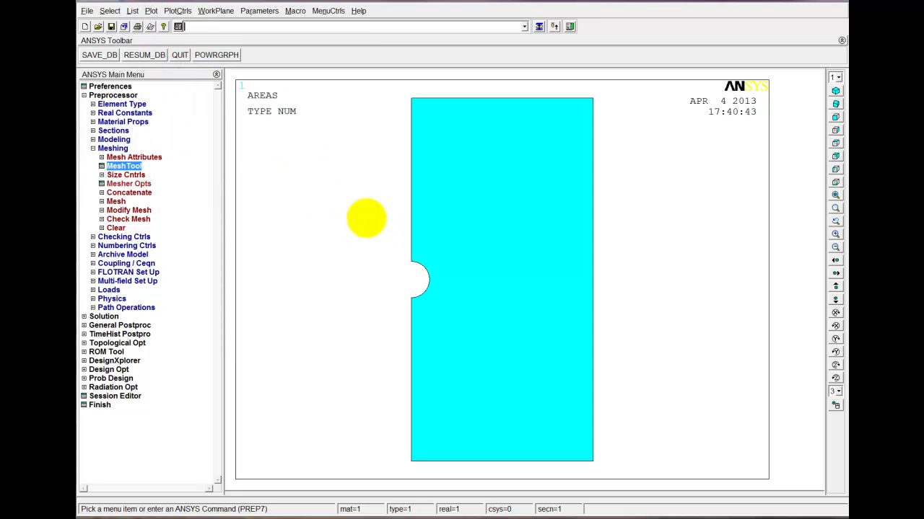
click(105, 148)
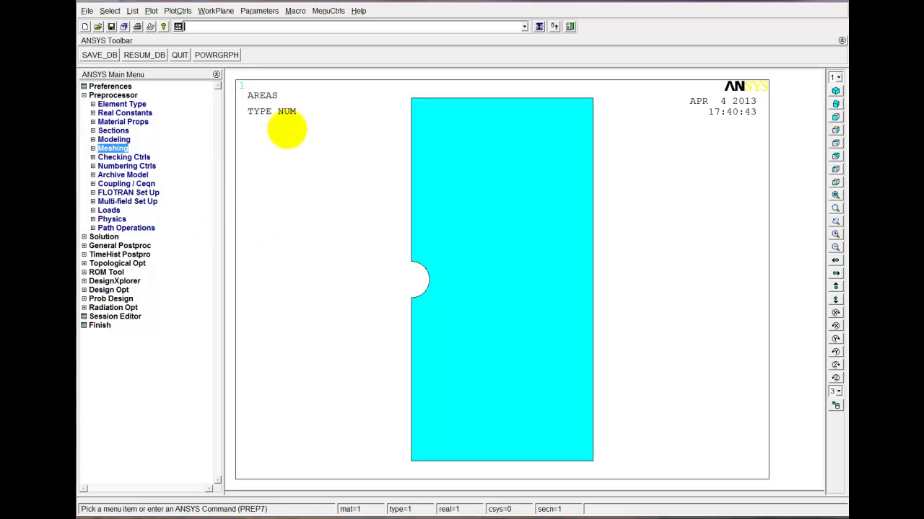
- Display the working plane and offset its origin to the keypoint at the middle of the notch's arc
click(215, 11)
click(233, 24)
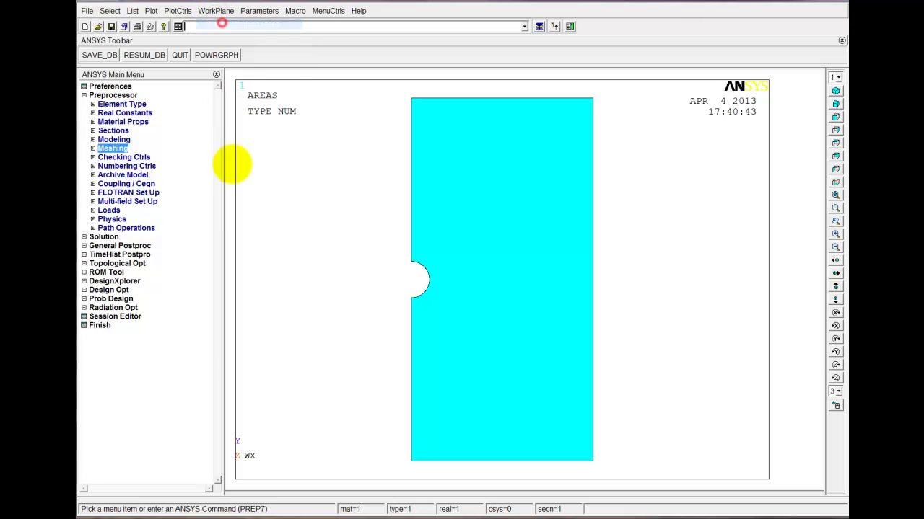
click(215, 11)
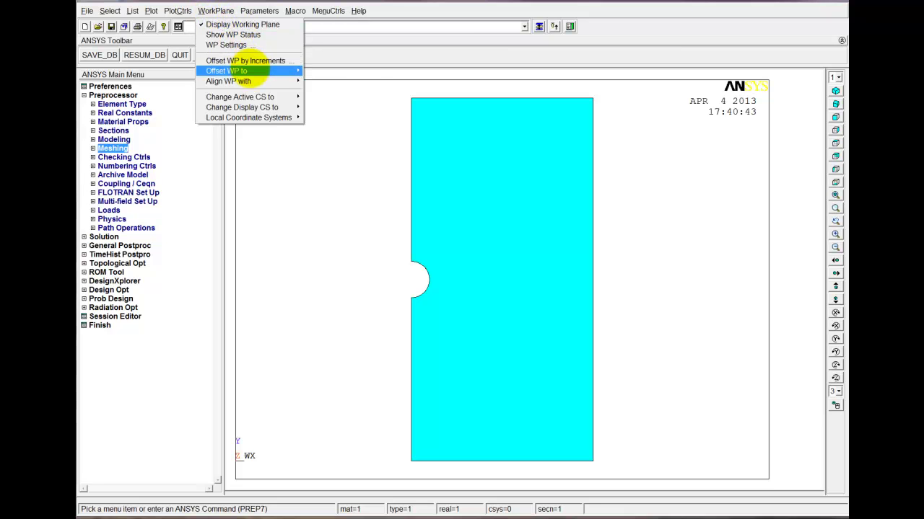
mouse_move(247, 71)
click(312, 70)
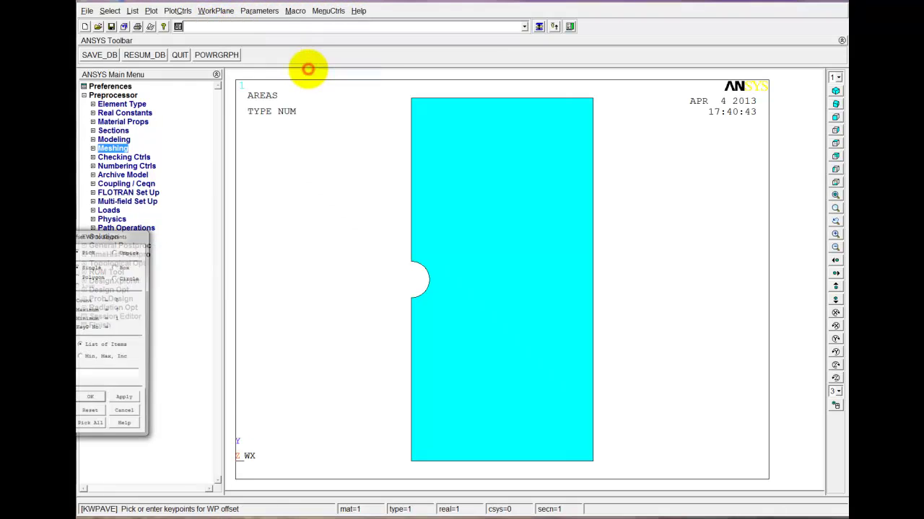
drag(124, 235, 169, 232)
click(429, 279)
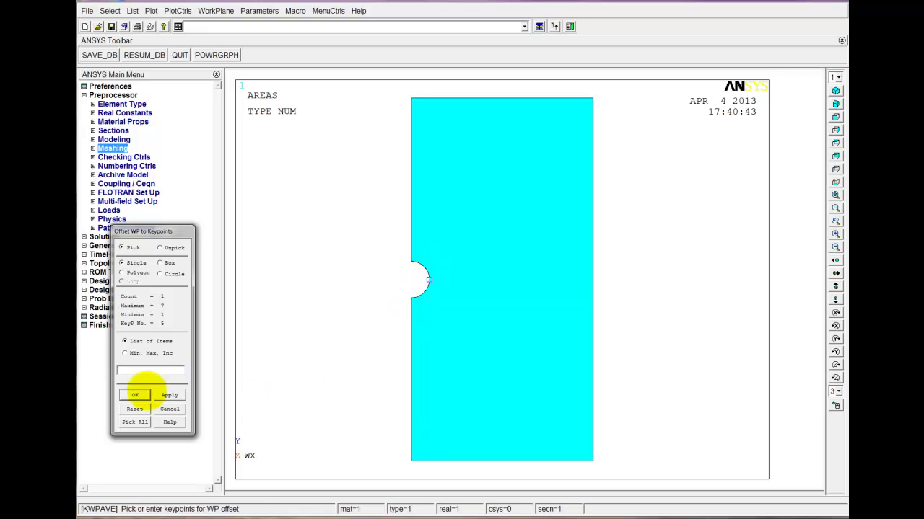
click(135, 395)
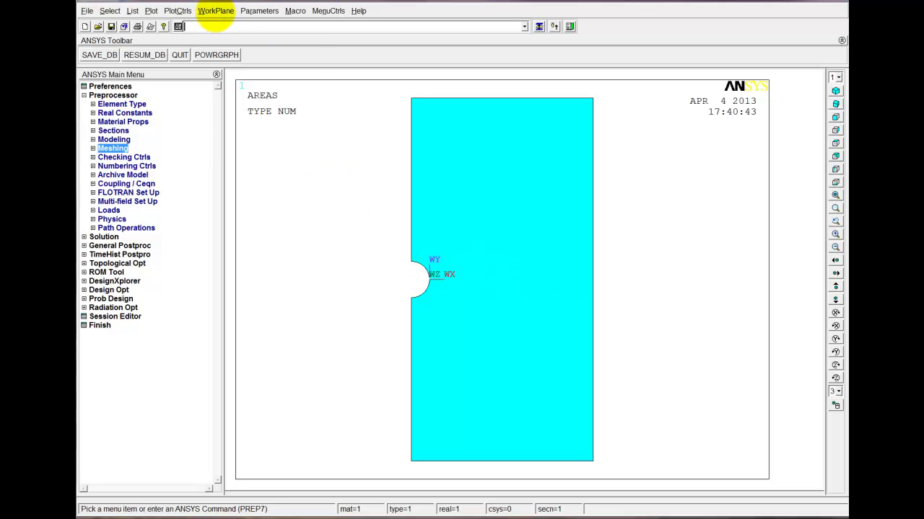
- Close the MeshTool and rotate the working plane 90 degrees about its X axis so WZ points down the plate
click(215, 11)
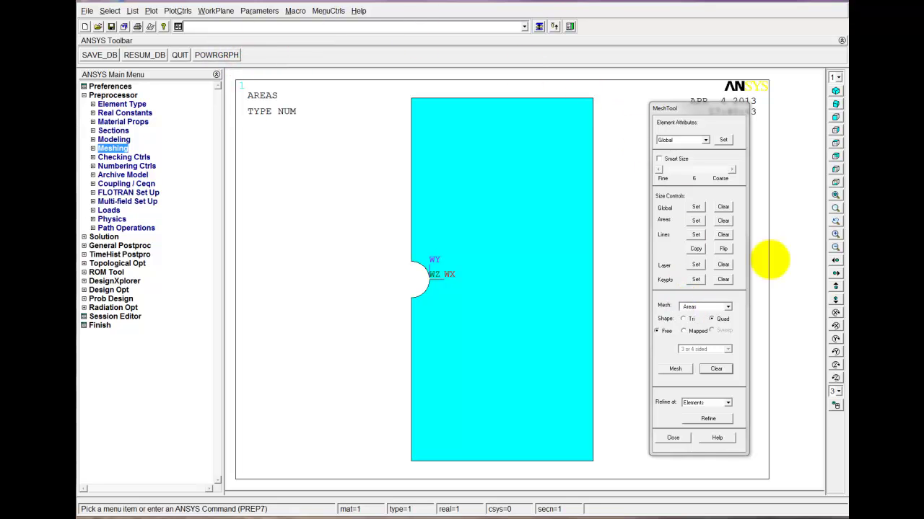
click(676, 438)
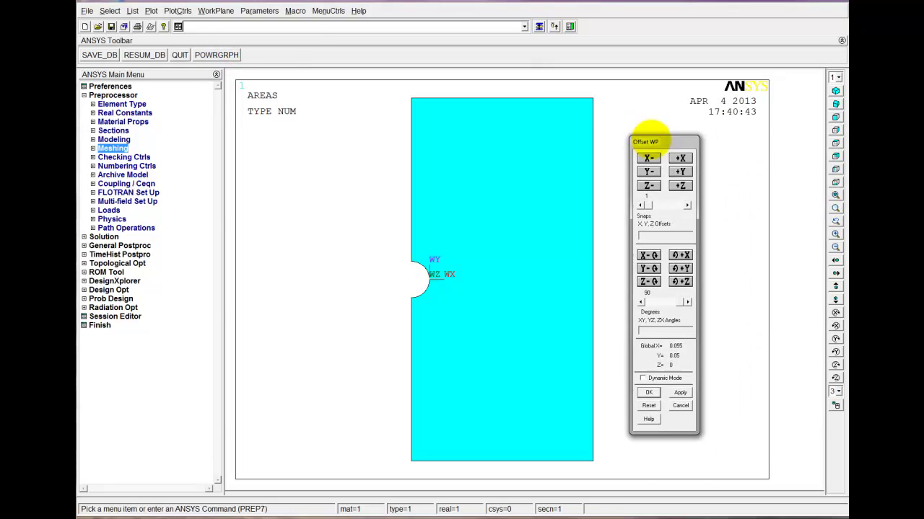
drag(654, 140, 658, 132)
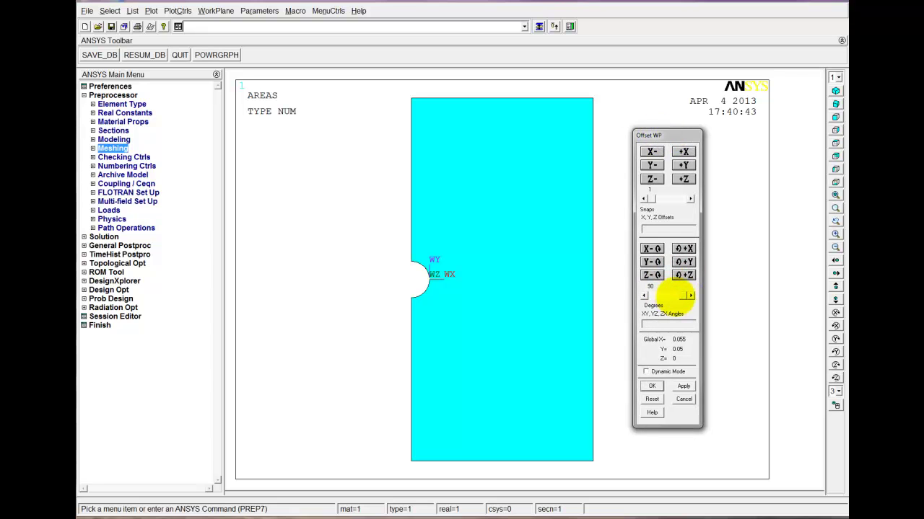
drag(681, 295, 679, 296)
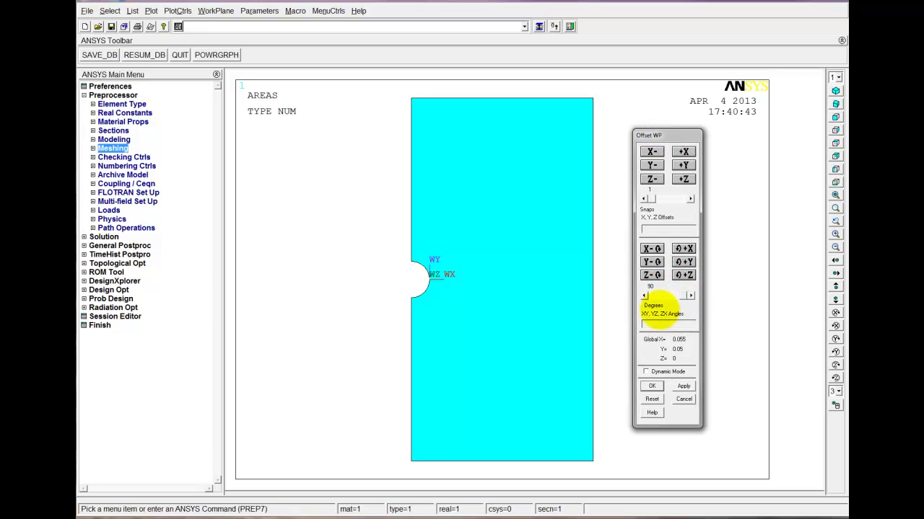
mouse_move(549, 295)
mouse_down()
mouse_move(468, 270)
mouse_move(485, 274)
mouse_up()
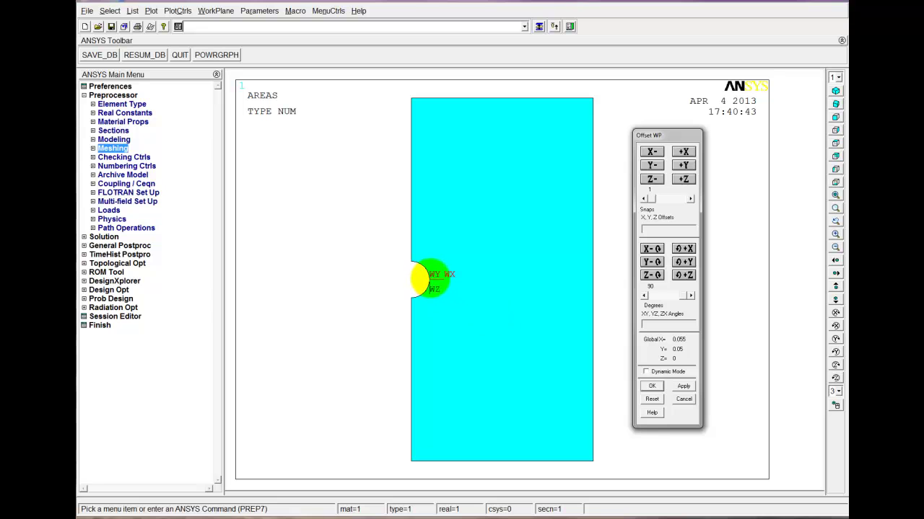
mouse_move(408, 280)
mouse_down()
mouse_move(572, 283)
mouse_move(458, 276)
mouse_move(517, 278)
mouse_move(503, 330)
mouse_move(485, 283)
mouse_move(439, 280)
mouse_move(562, 283)
mouse_move(451, 281)
mouse_move(588, 306)
mouse_up()
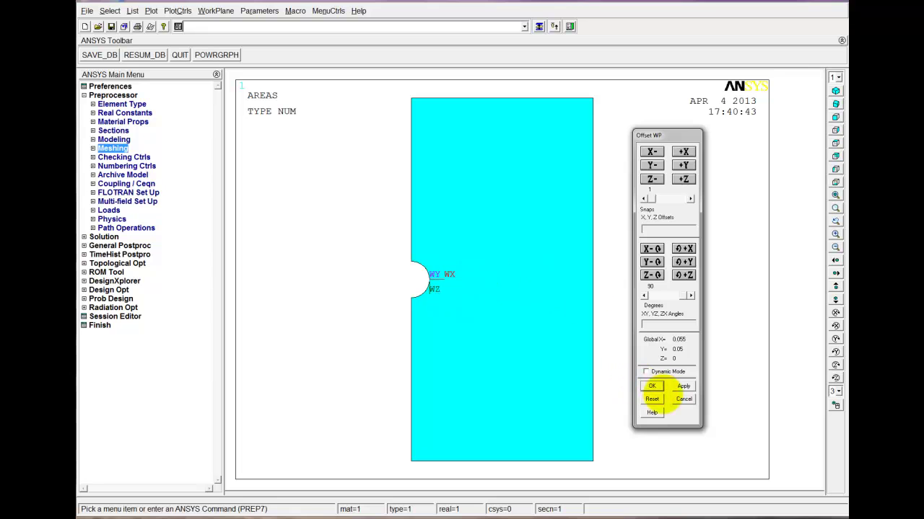
click(652, 386)
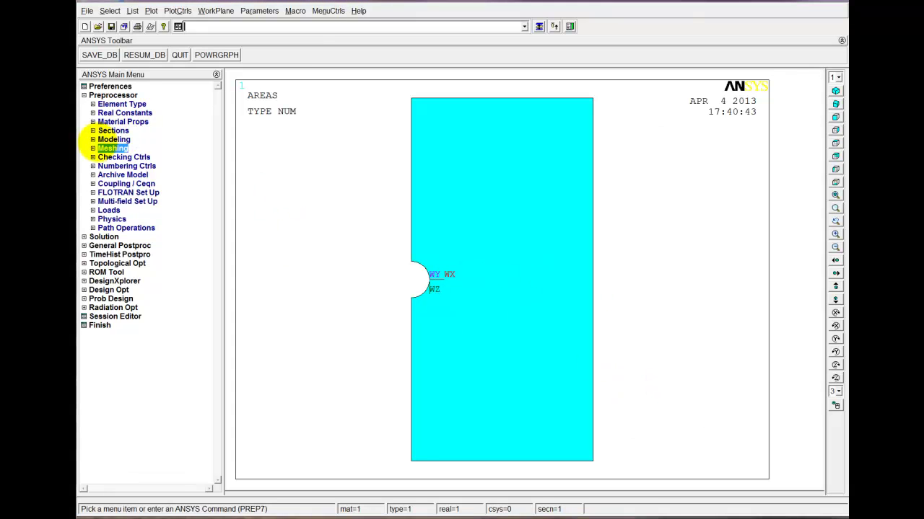
- Divide the plate area by the working plane, splitting it horizontally through the middle of the notch
click(101, 140)
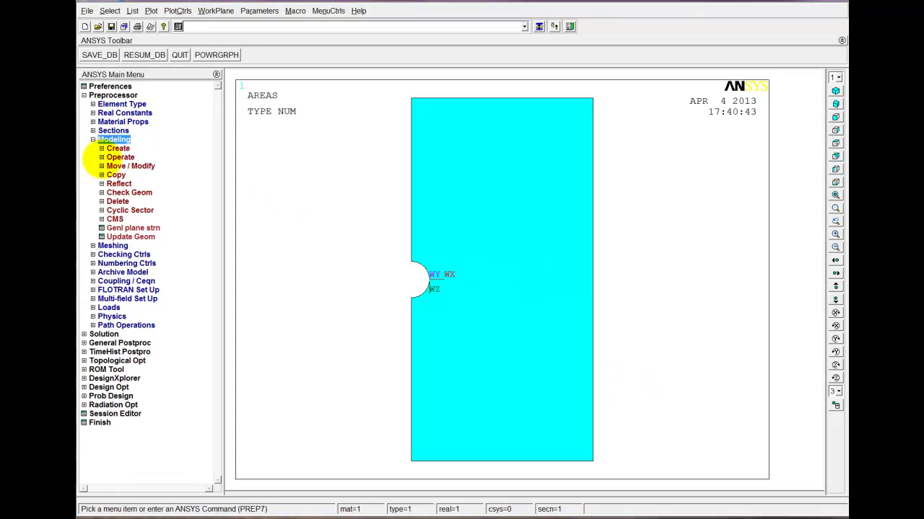
click(102, 158)
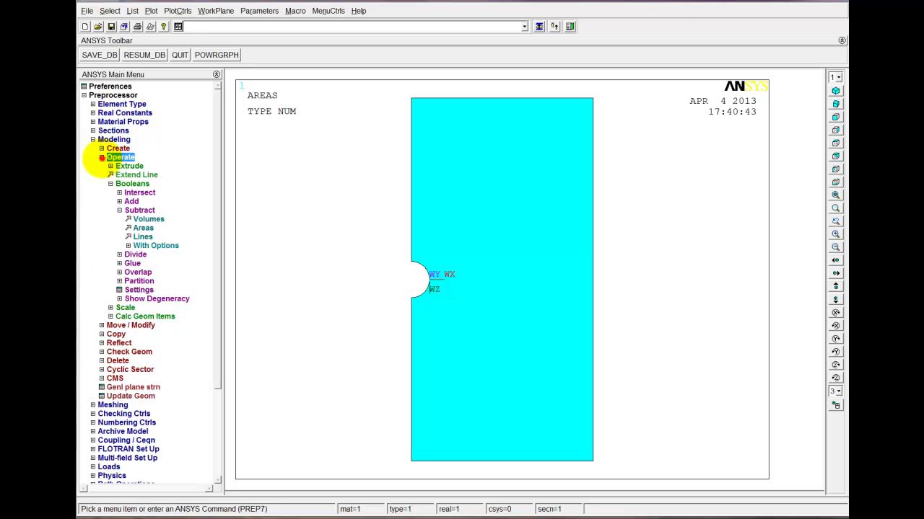
click(110, 184)
click(109, 184)
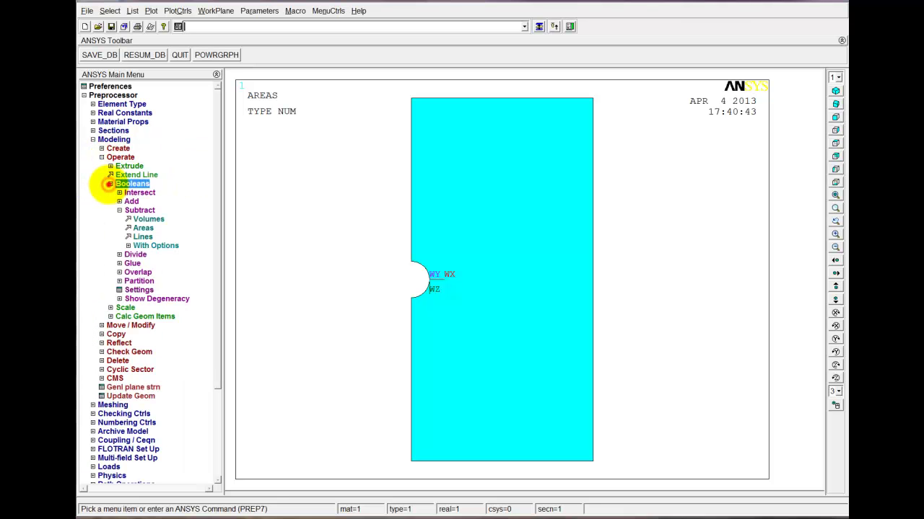
click(119, 210)
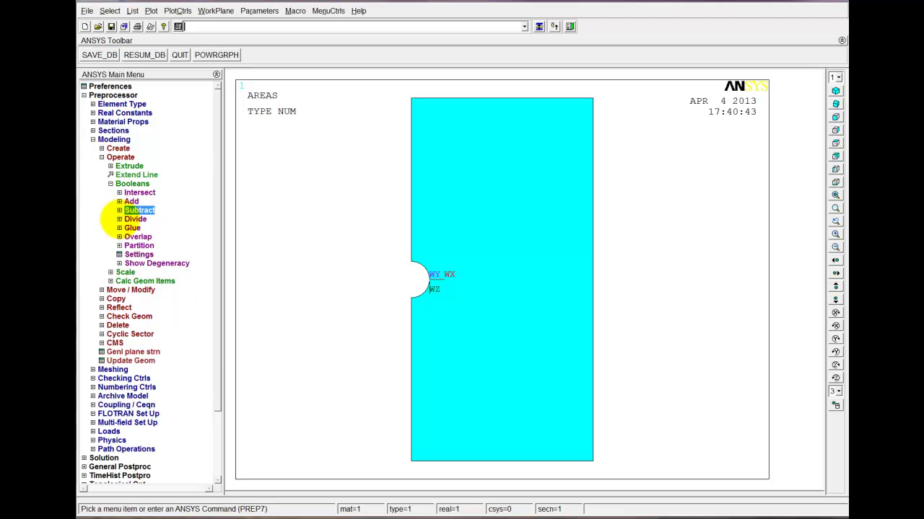
click(119, 218)
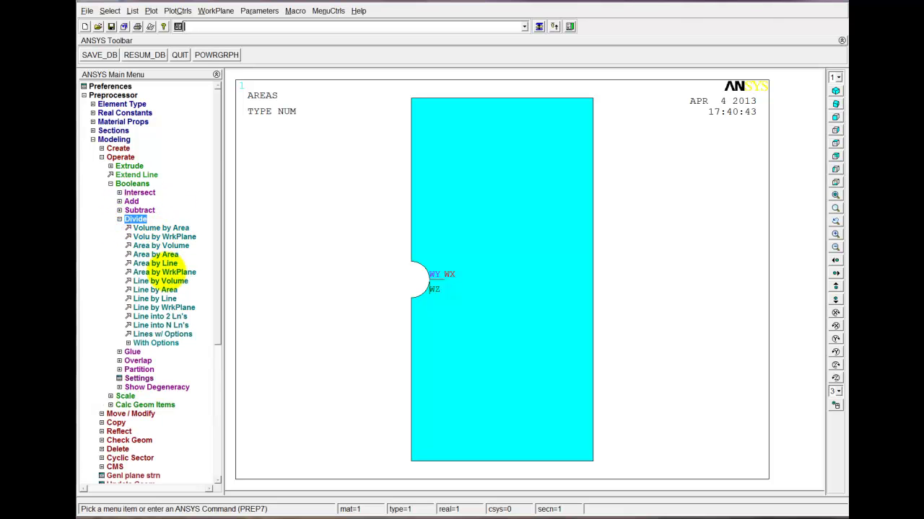
click(170, 272)
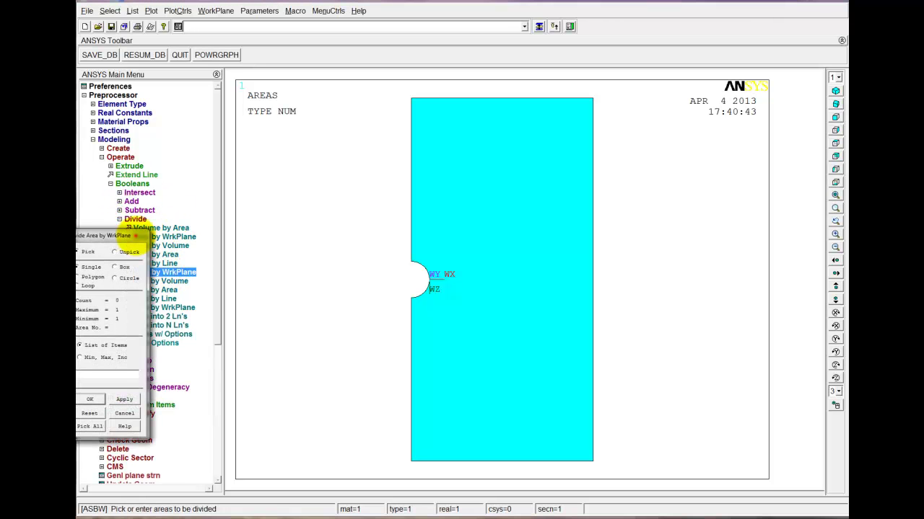
drag(134, 237, 202, 226)
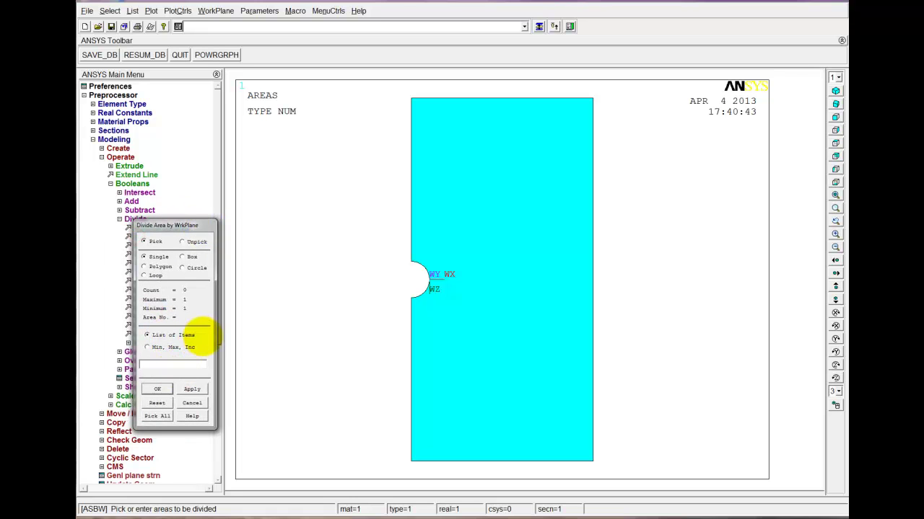
click(533, 275)
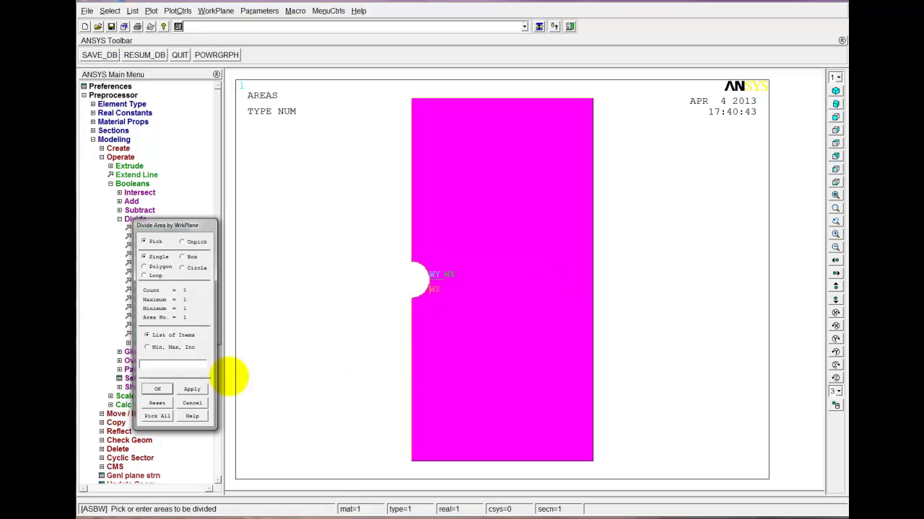
click(161, 388)
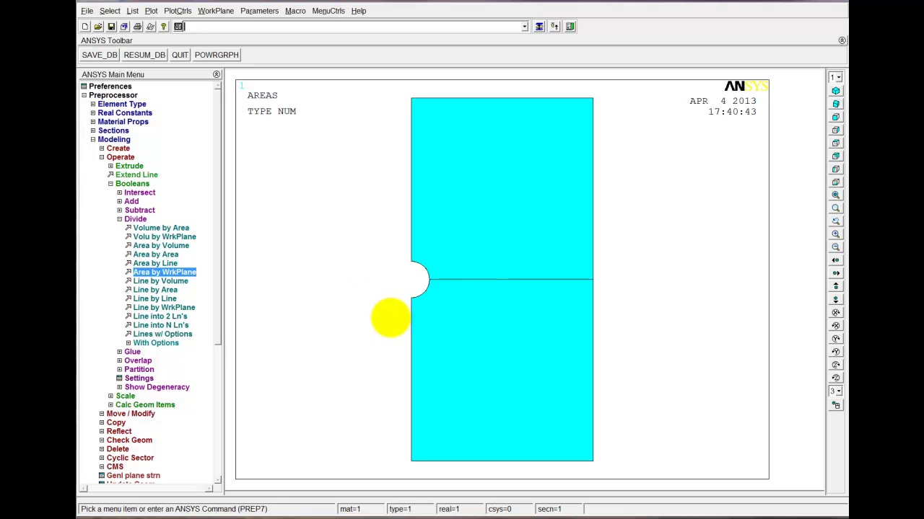
click(119, 219)
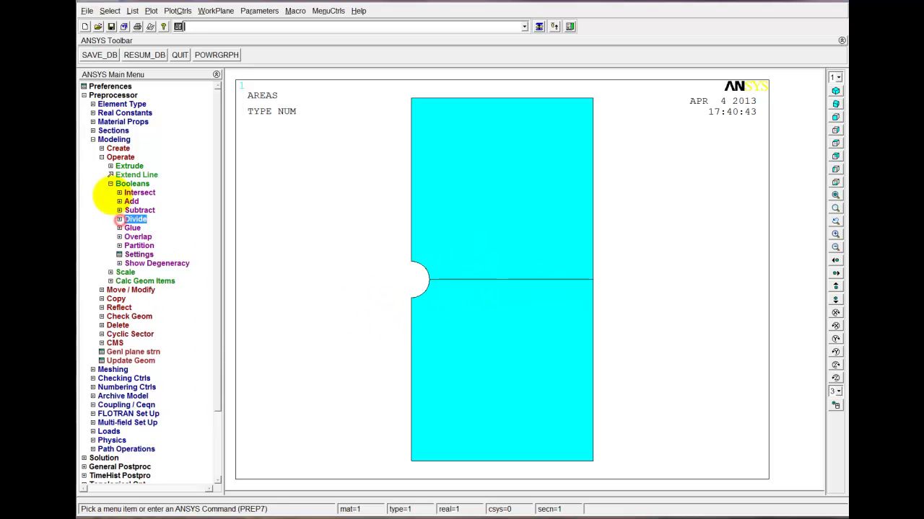
click(111, 184)
click(102, 156)
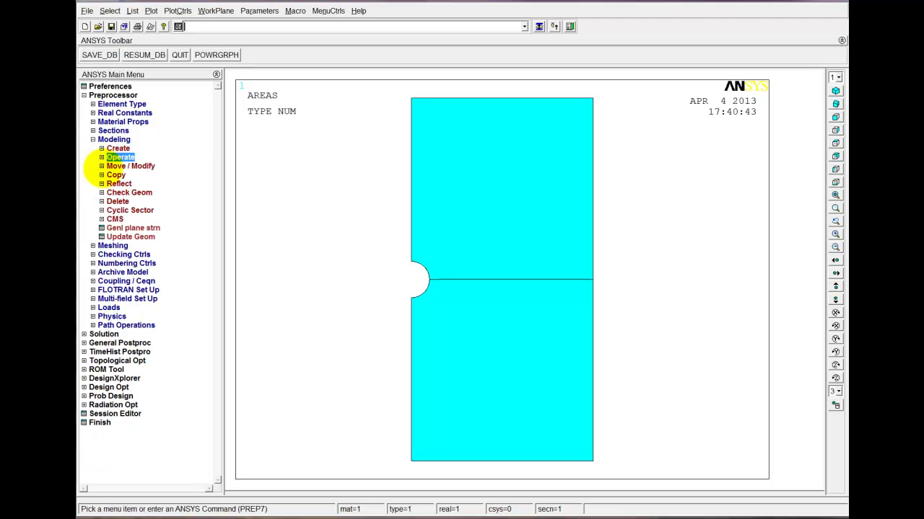
- Delete the lower half of the split plate area together with its attached lines and keypoints
click(103, 201)
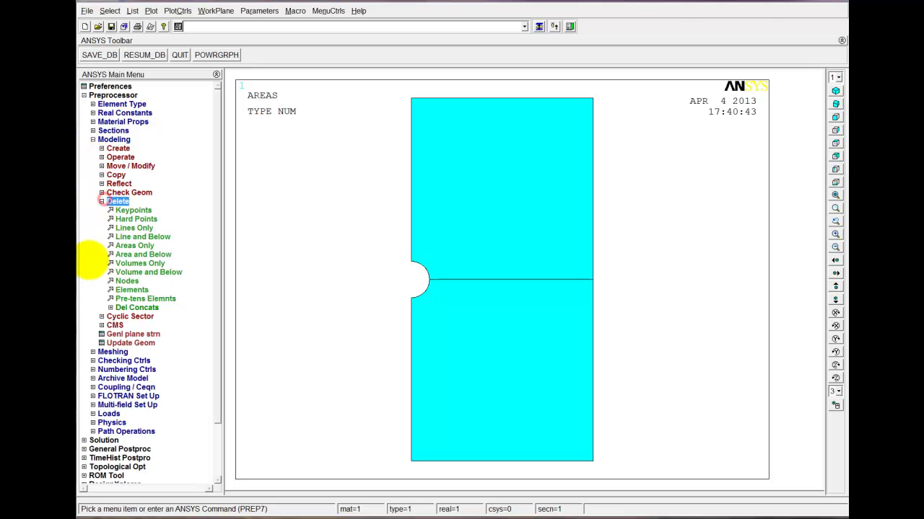
click(143, 254)
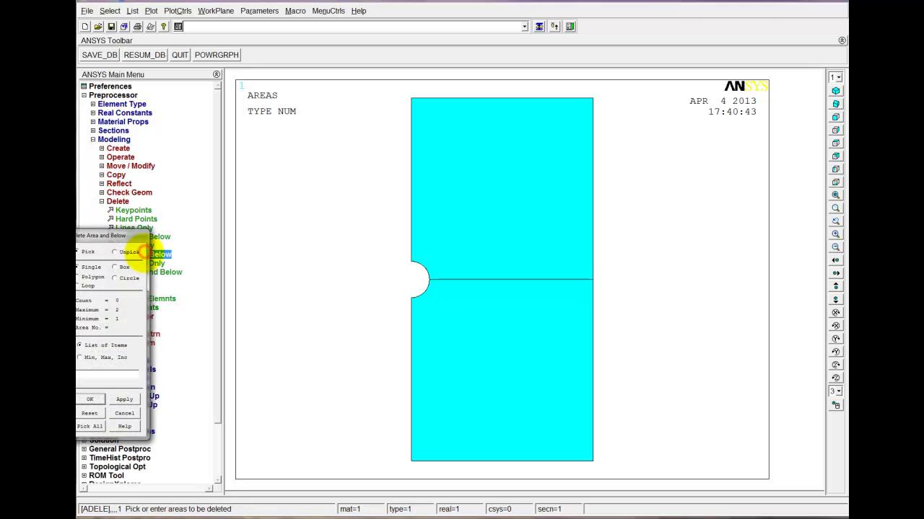
drag(135, 238, 203, 236)
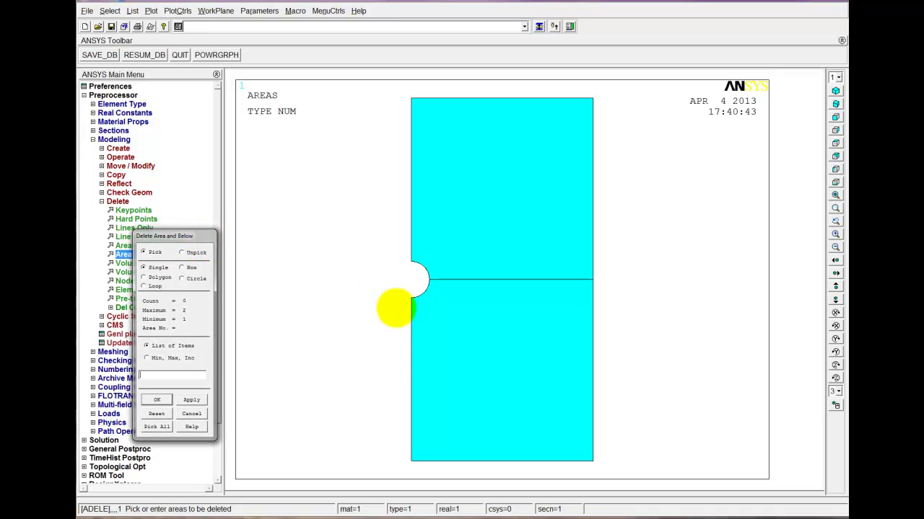
click(471, 355)
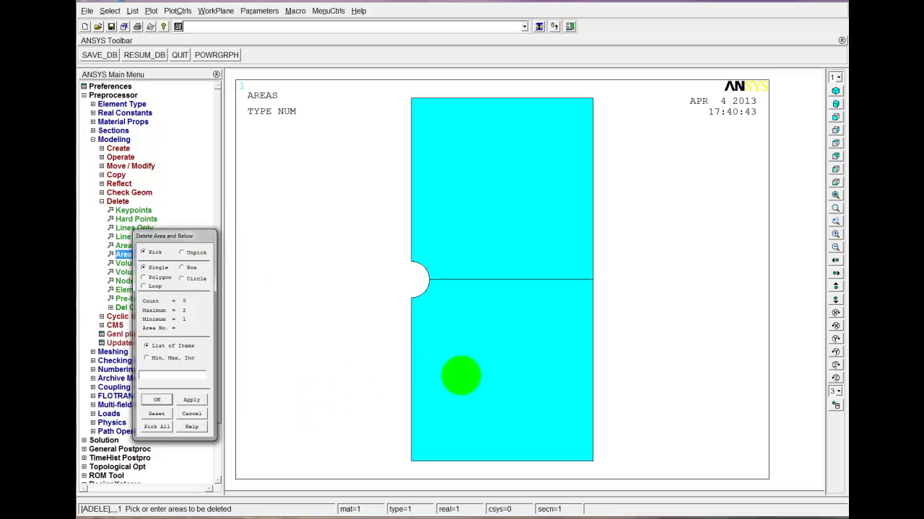
click(487, 373)
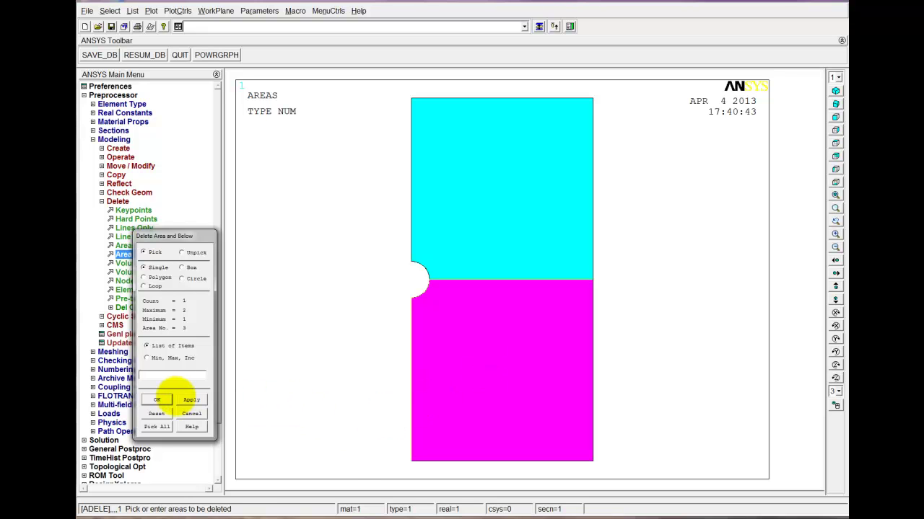
click(156, 399)
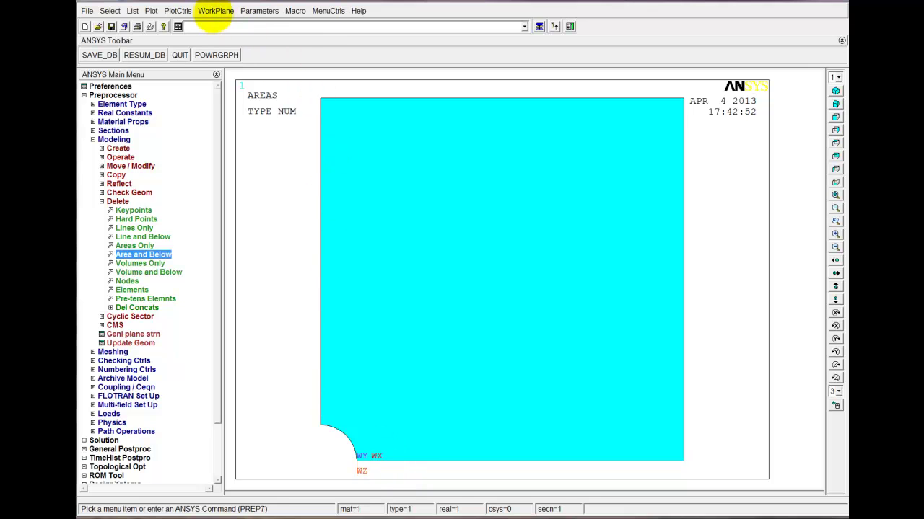
- Offset the working plane to the global origin
click(214, 11)
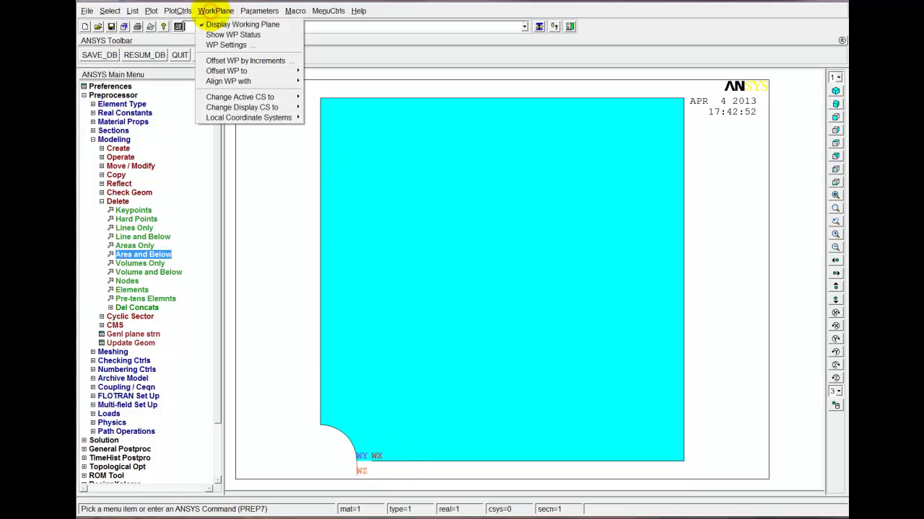
mouse_move(267, 70)
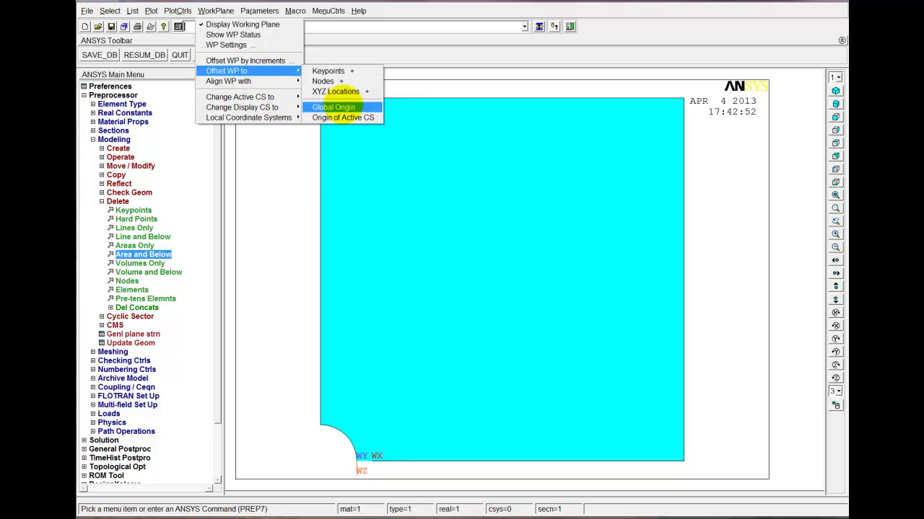
click(338, 107)
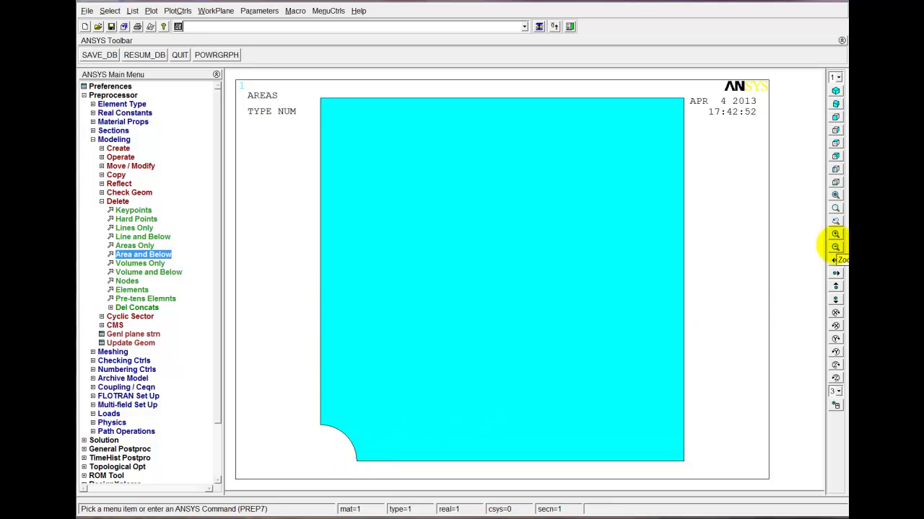
click(835, 246)
click(835, 246)
click(835, 247)
click(835, 246)
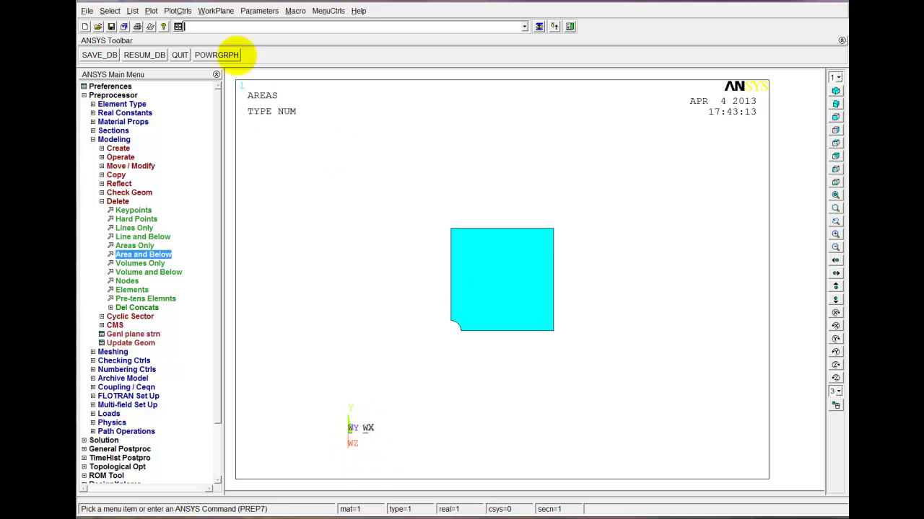
- Align the working plane with the Global Cartesian system and replot the display
click(216, 10)
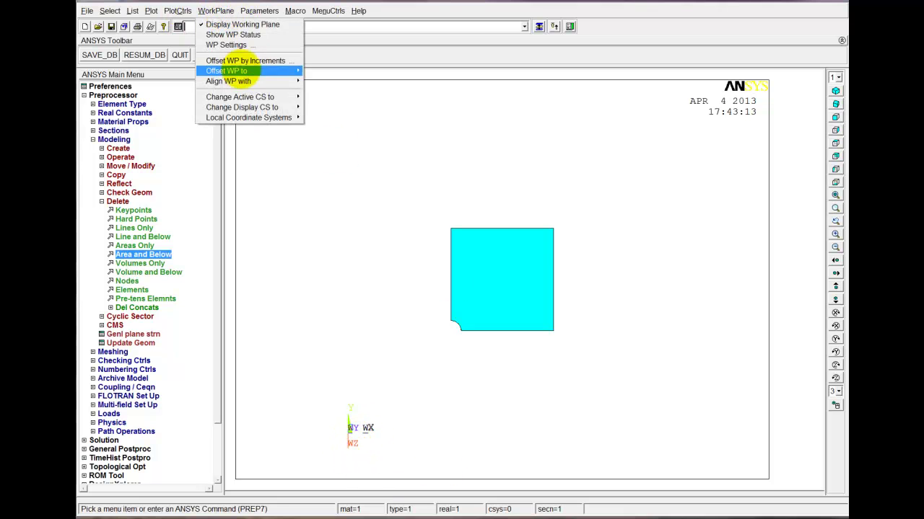
mouse_move(246, 81)
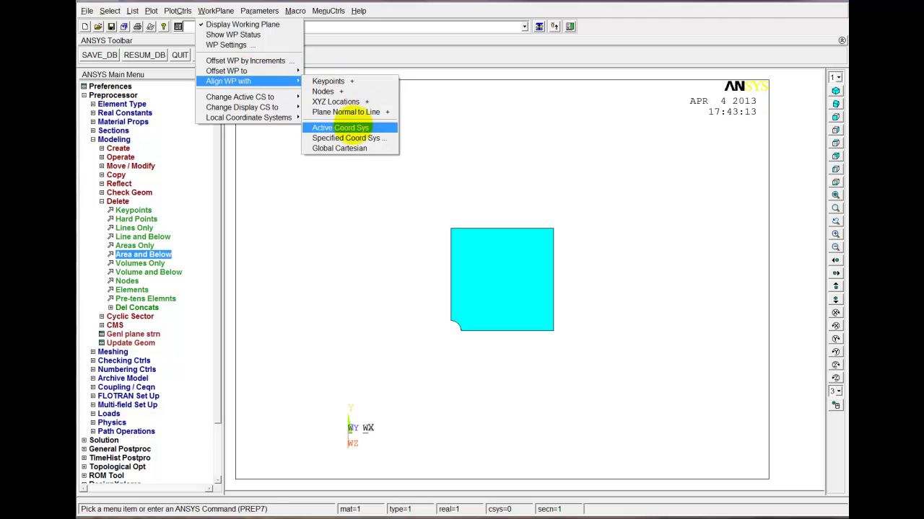
click(350, 148)
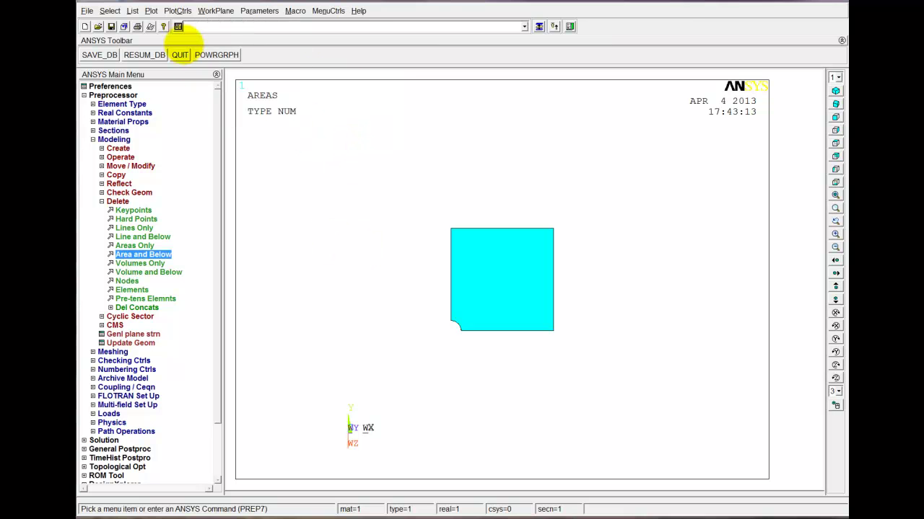
click(151, 10)
click(162, 21)
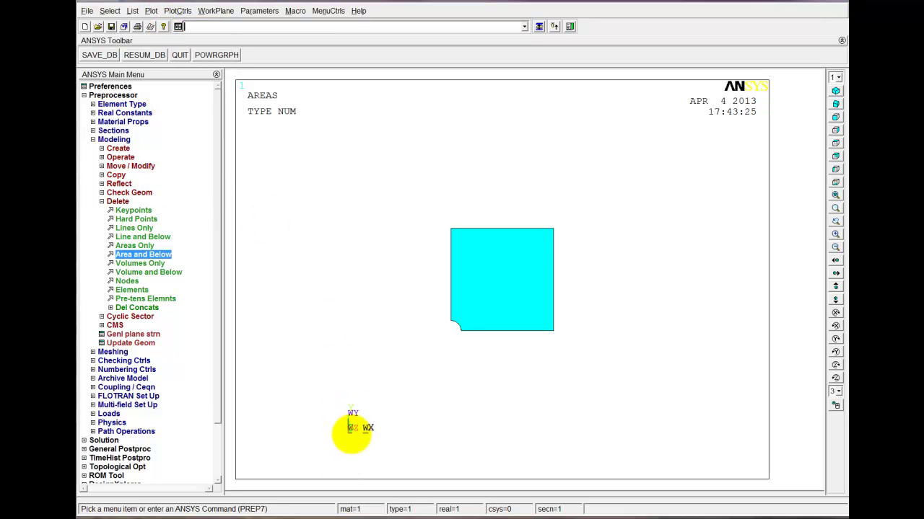
- Turn off the working plane display and fit the remaining plate area to the graphics window
click(217, 10)
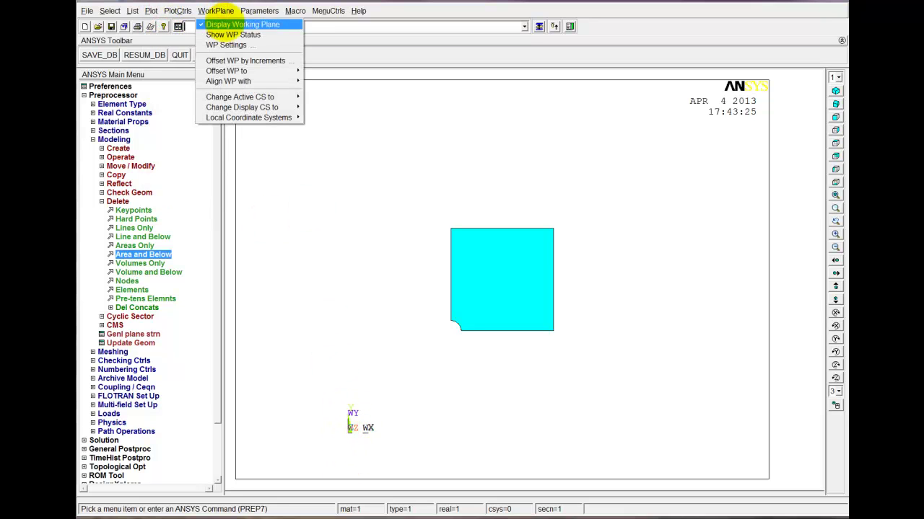
click(234, 24)
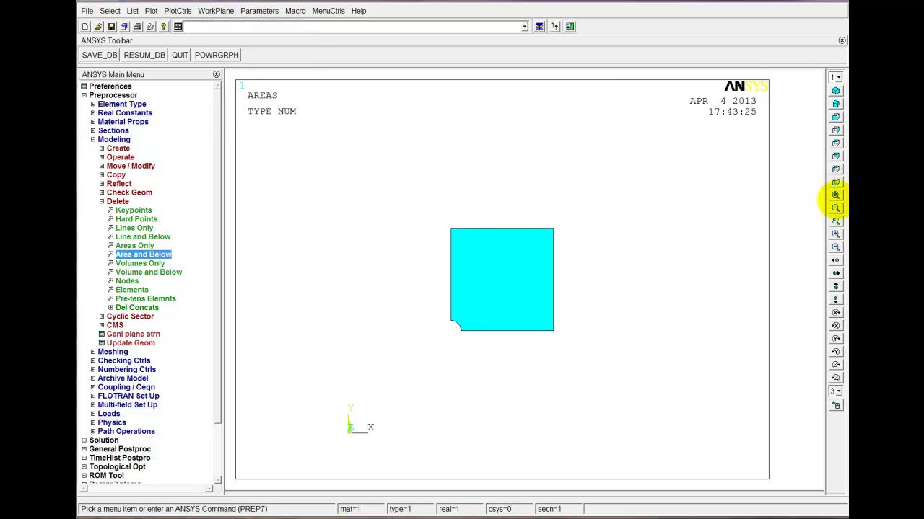
click(835, 195)
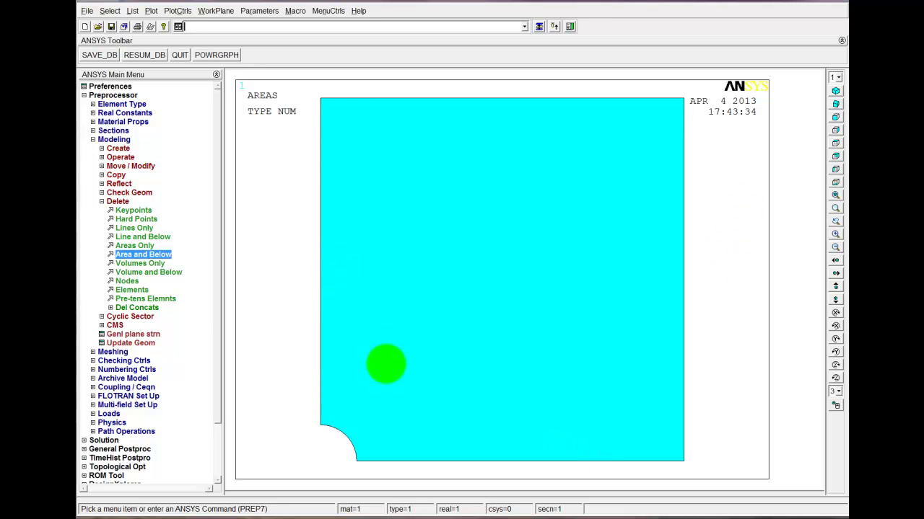
- Mesh the remaining quarter-notched area with free quad elements at the default size using the MeshTool
click(102, 201)
click(92, 139)
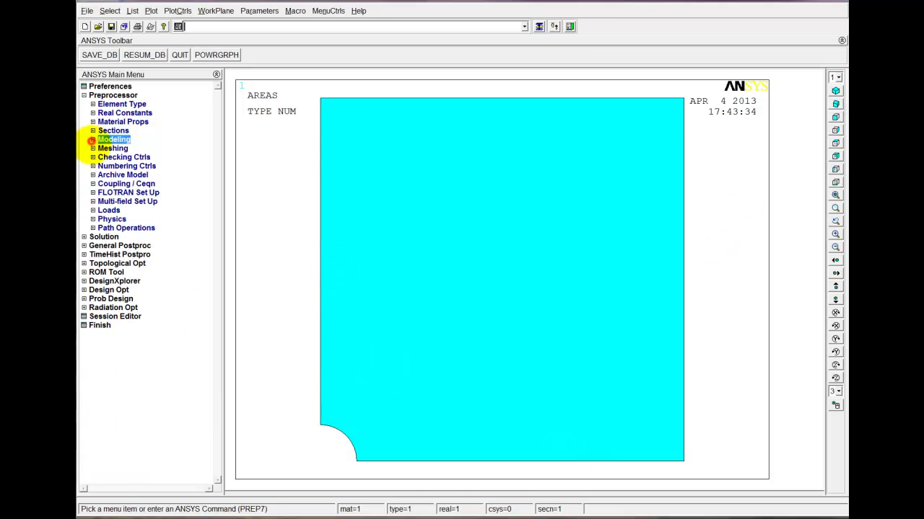
click(92, 148)
click(124, 166)
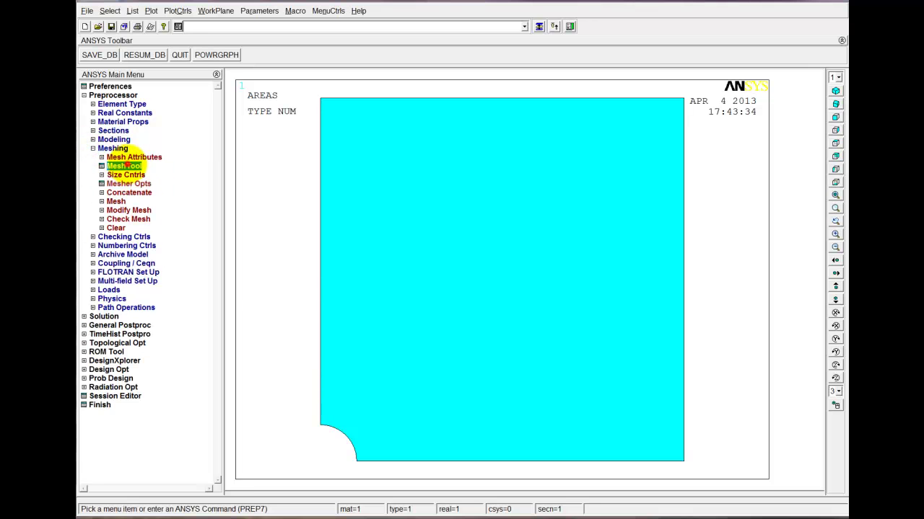
drag(845, 13, 740, 103)
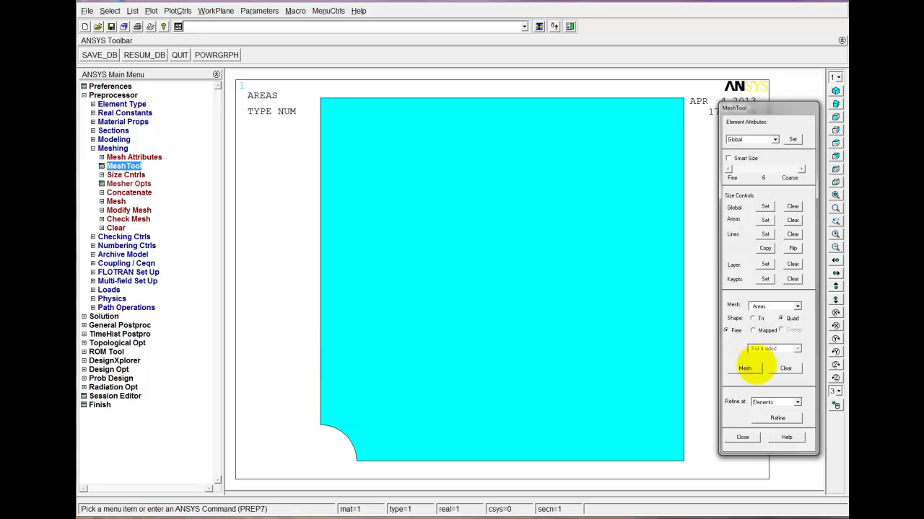
click(747, 368)
click(564, 387)
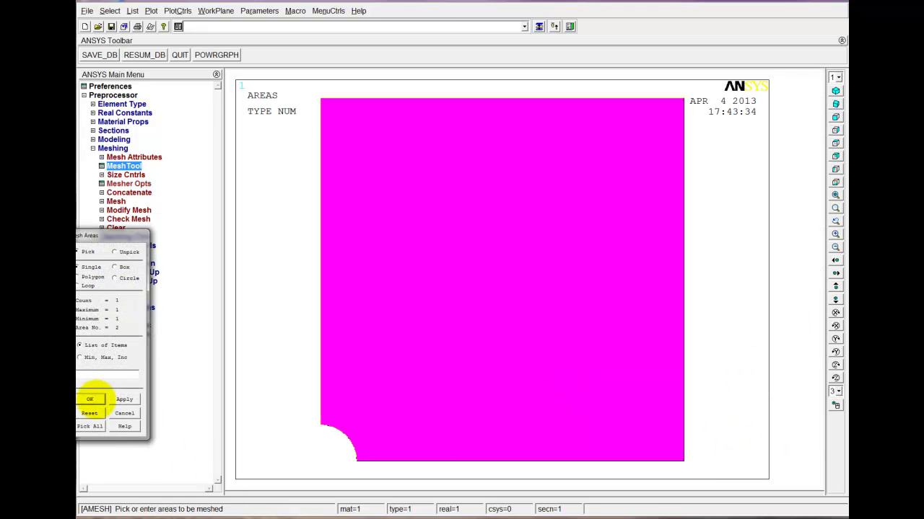
click(90, 399)
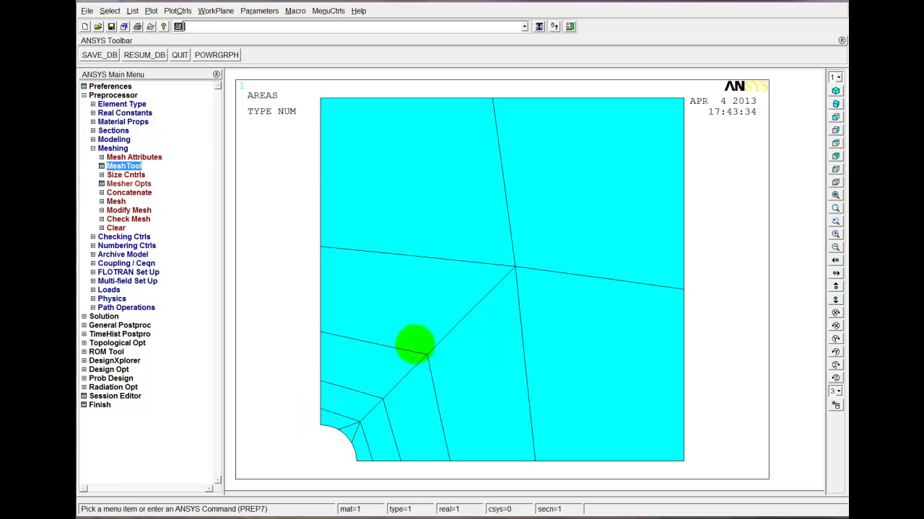
- Clear the coarse mesh from the plate area and plot the areas again
click(124, 166)
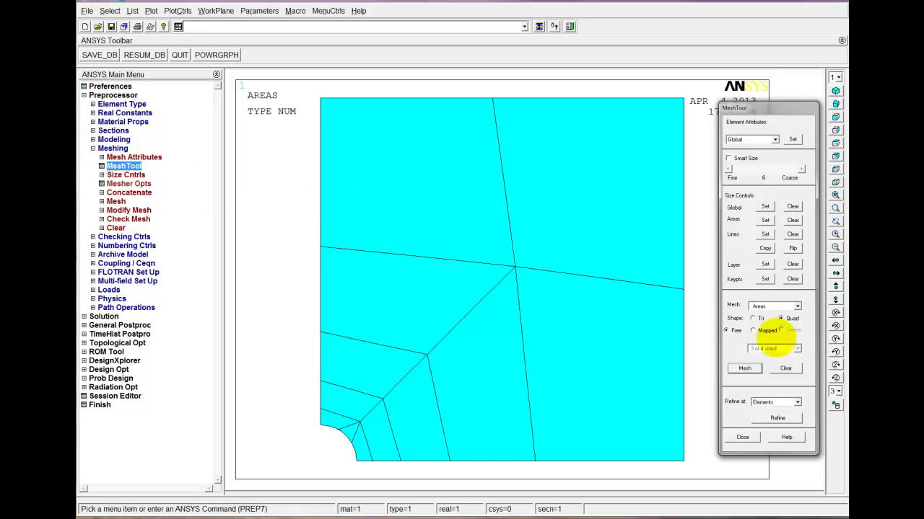
click(785, 368)
click(135, 406)
click(94, 397)
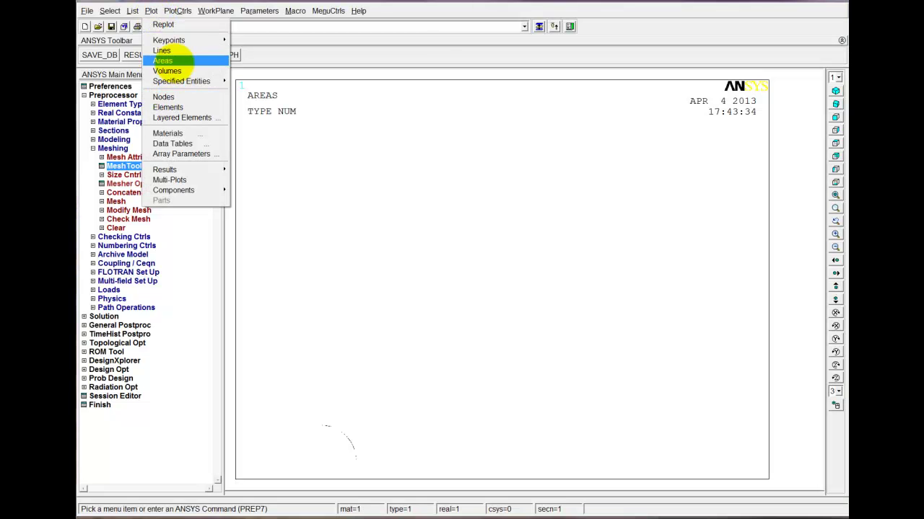
click(176, 60)
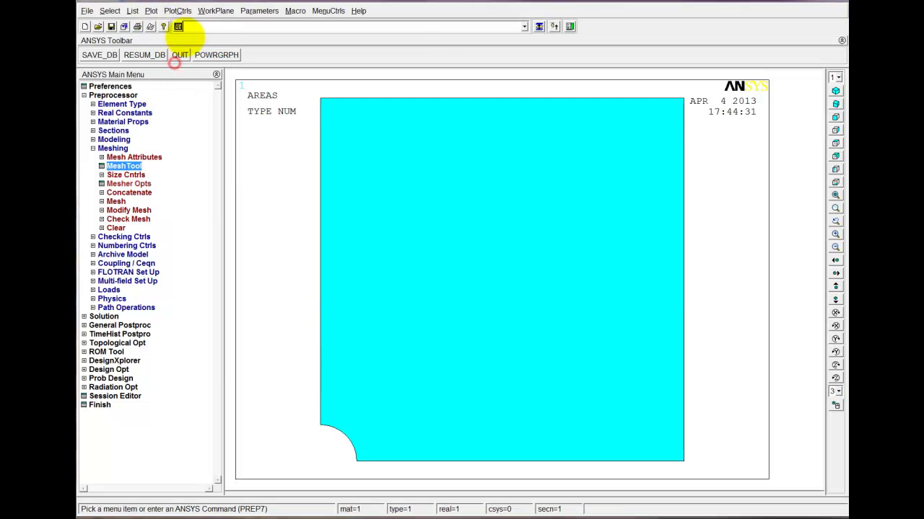
- Assign a small element edge length to the plate area through the MeshTool's area size controls
click(539, 27)
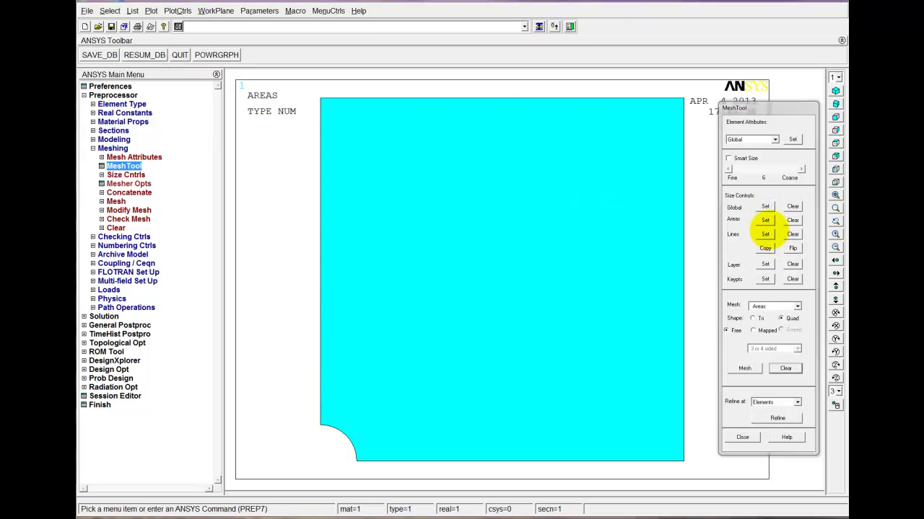
click(765, 220)
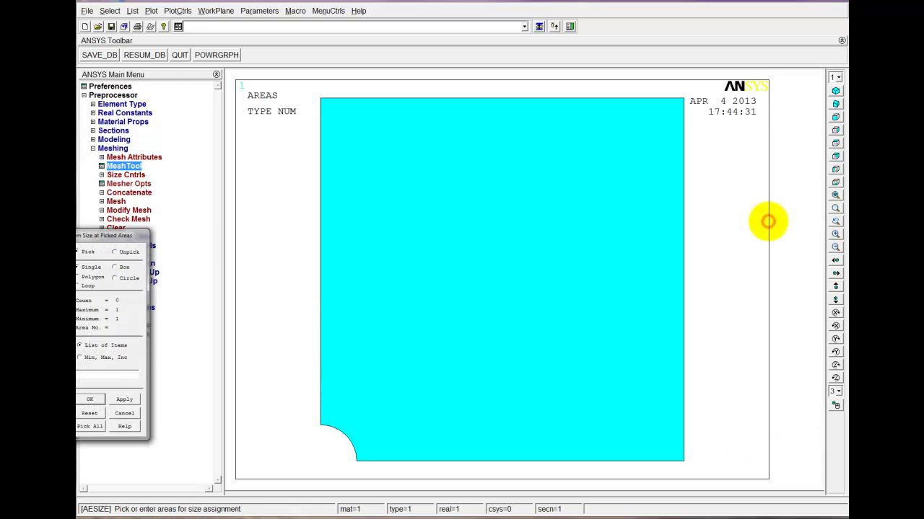
drag(135, 236, 176, 232)
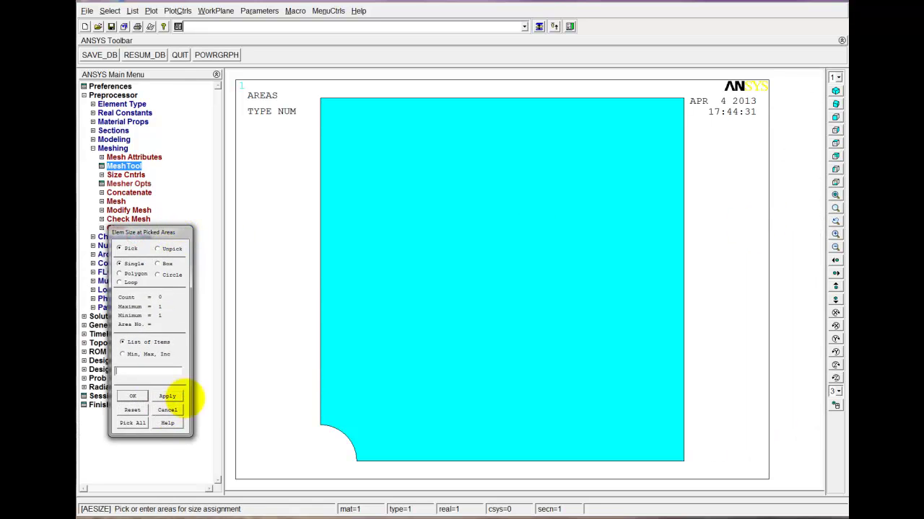
click(431, 309)
click(132, 396)
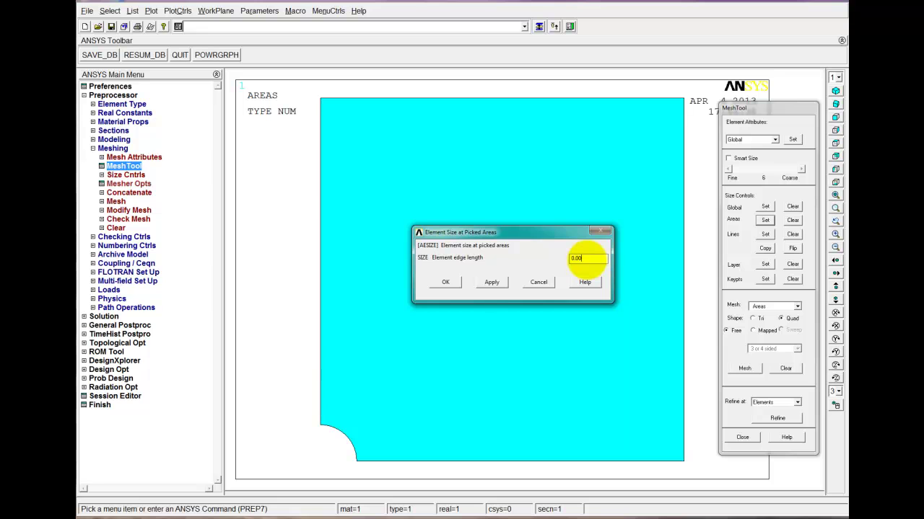
click(445, 282)
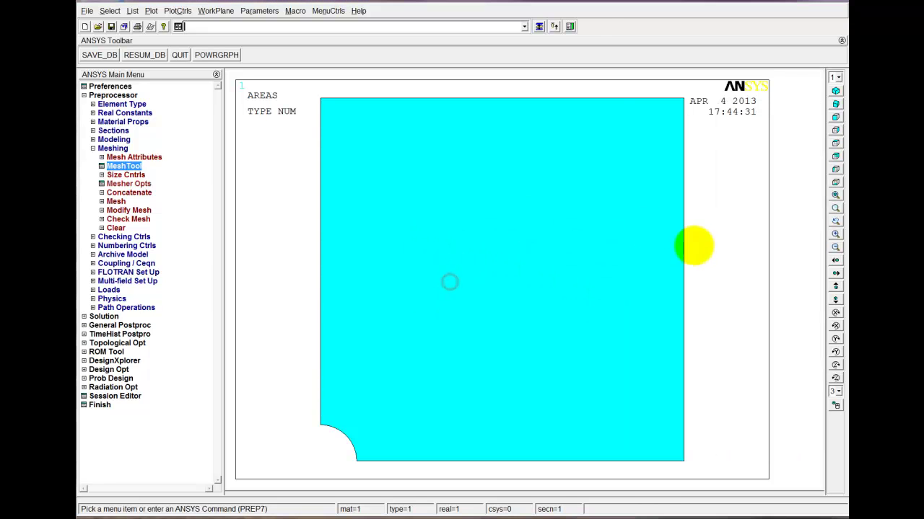
- Mesh the plate area with free quad elements using the assigned area element size
click(539, 26)
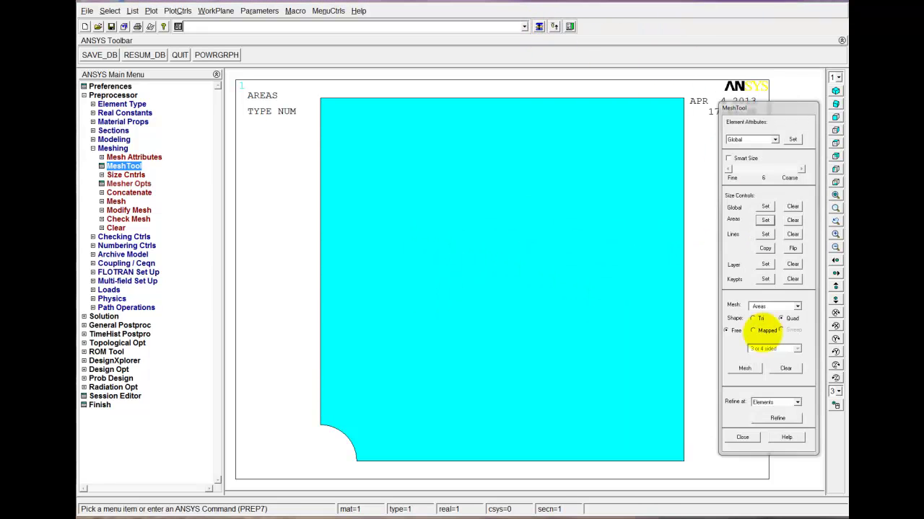
click(744, 369)
click(556, 354)
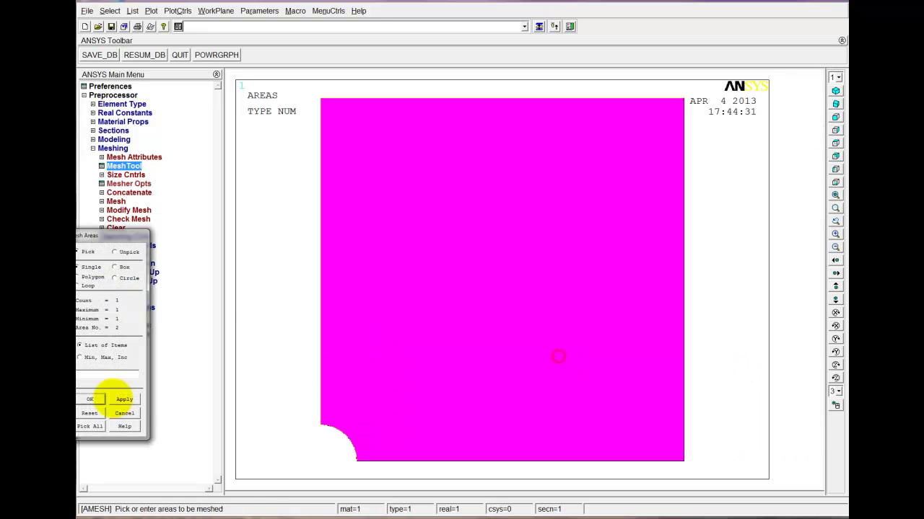
click(89, 399)
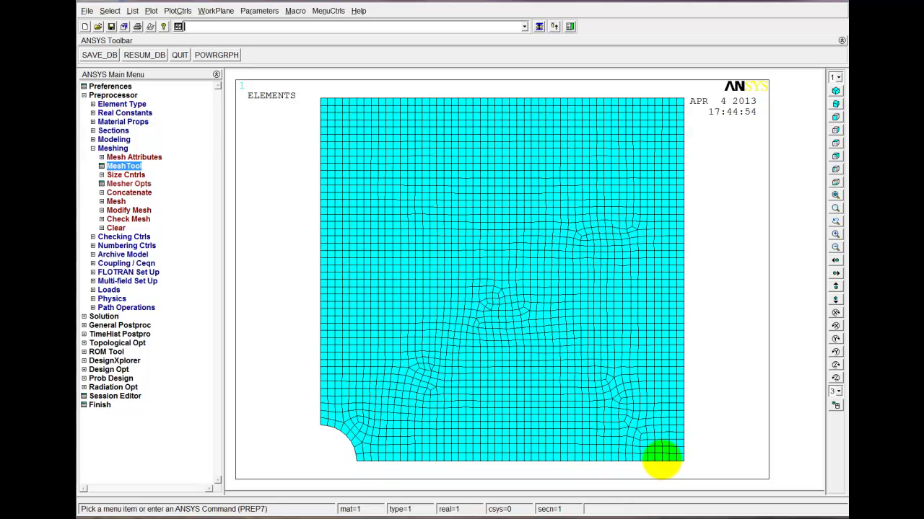
click(646, 437)
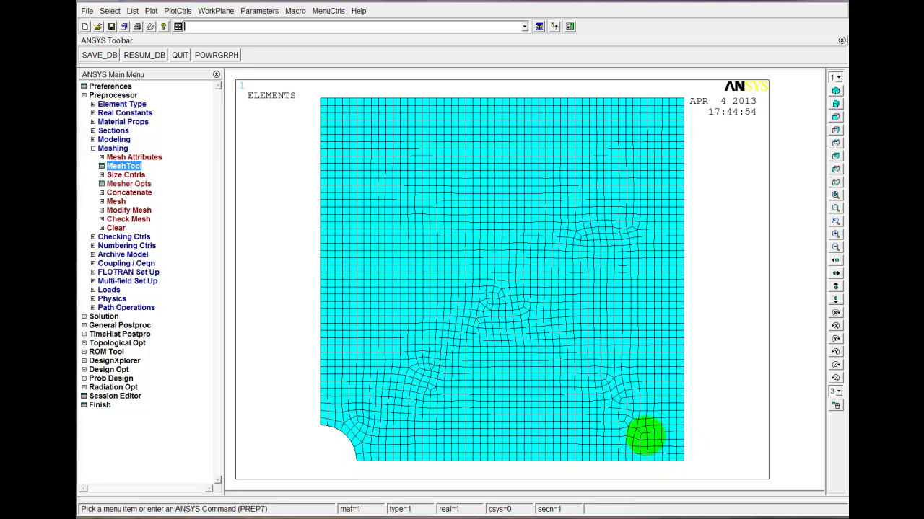
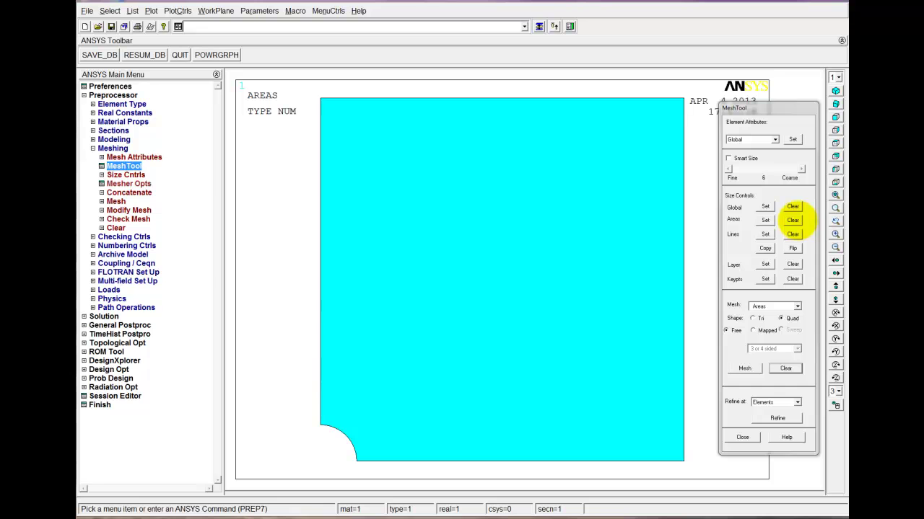
- Remove the assigned element size from the plate area through the MeshTool's area size controls
click(792, 221)
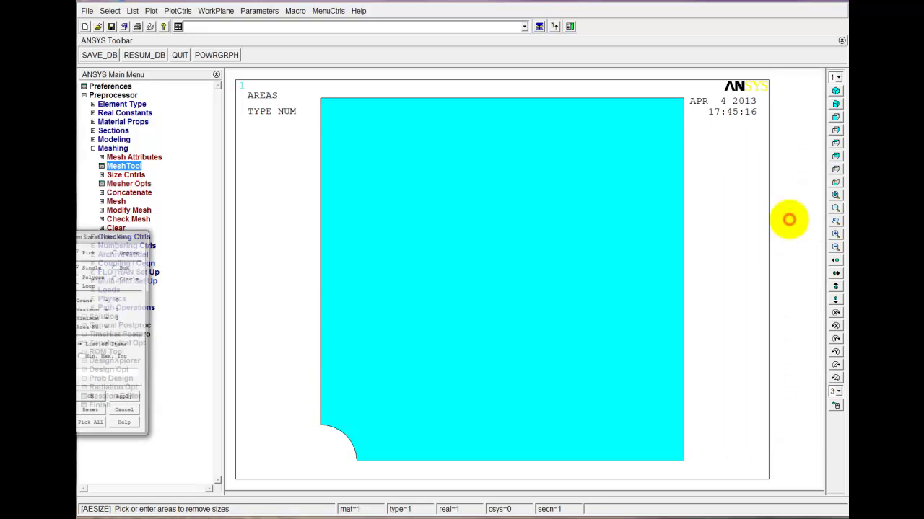
click(584, 263)
click(90, 399)
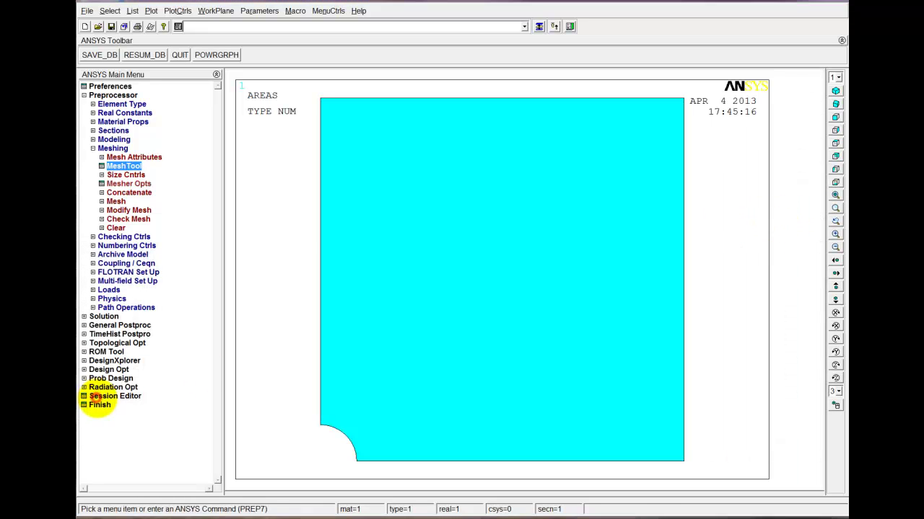
- Assign 50 element divisions with a spacing ratio of 8 to the plate's left vertical edge and bottom edge
click(539, 26)
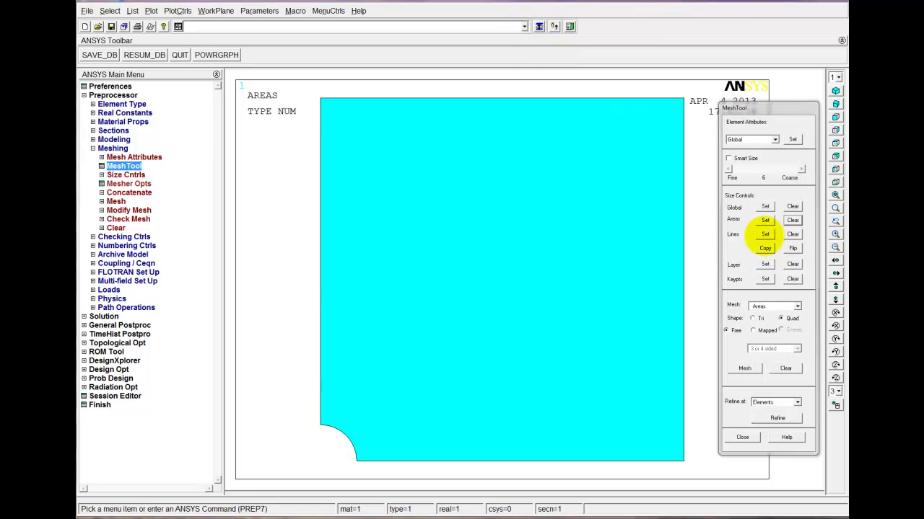
click(765, 234)
click(500, 460)
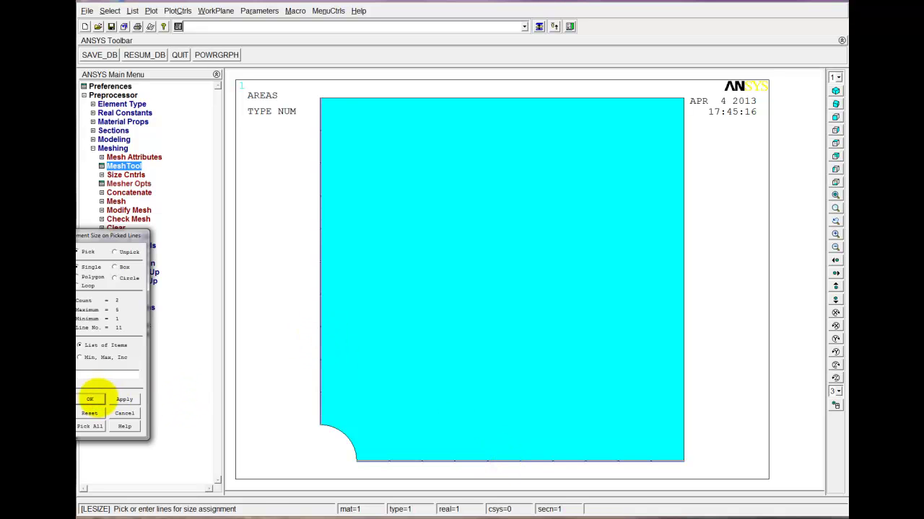
click(90, 399)
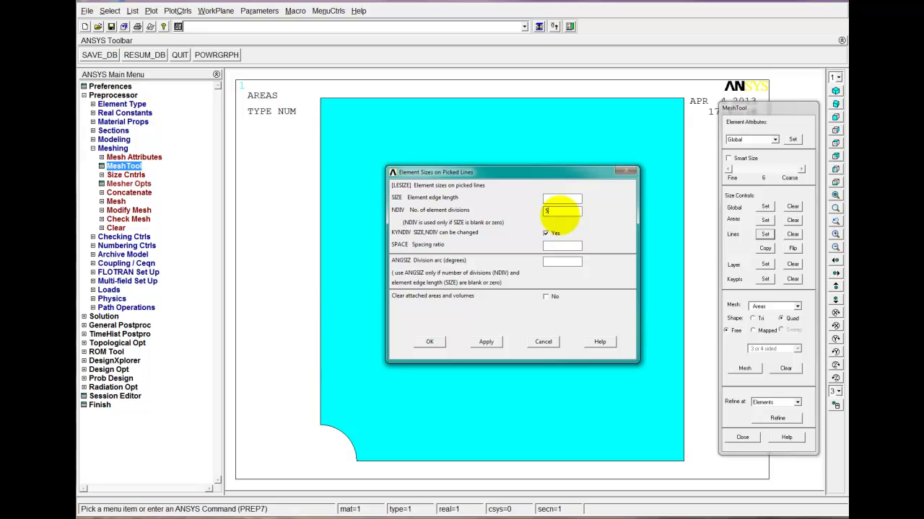
click(563, 245)
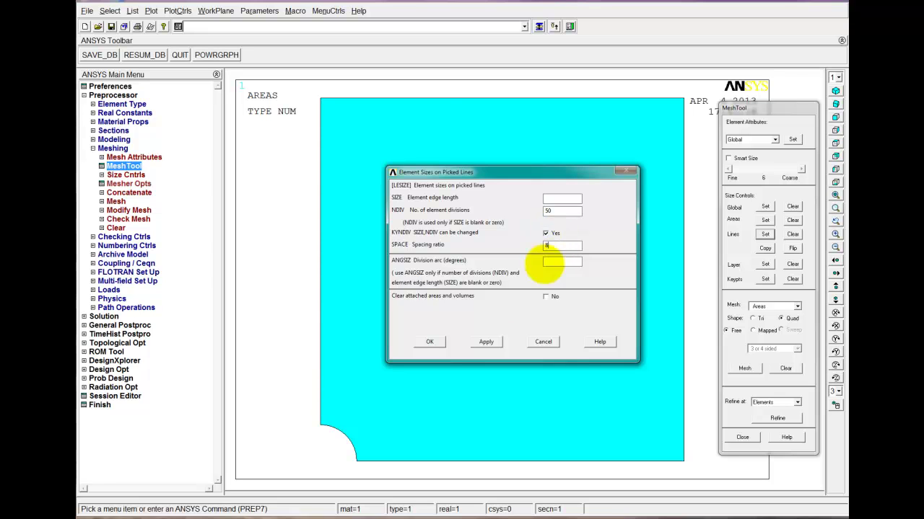
click(429, 342)
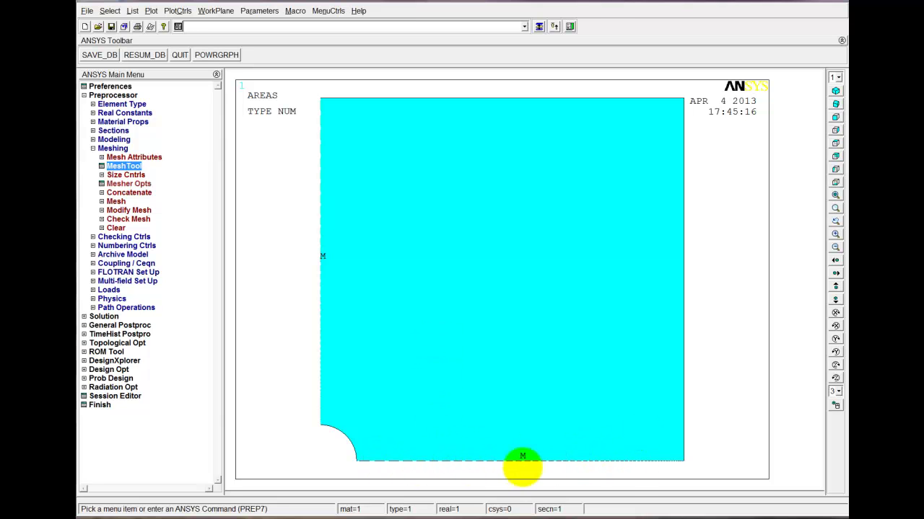
- Plot the lines and flip the spacing bias of the plate's bottom edge
click(151, 11)
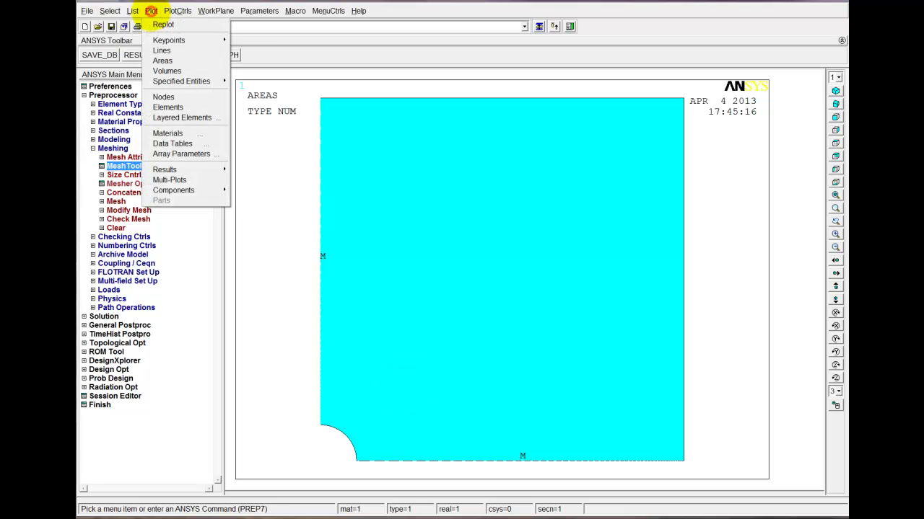
click(161, 50)
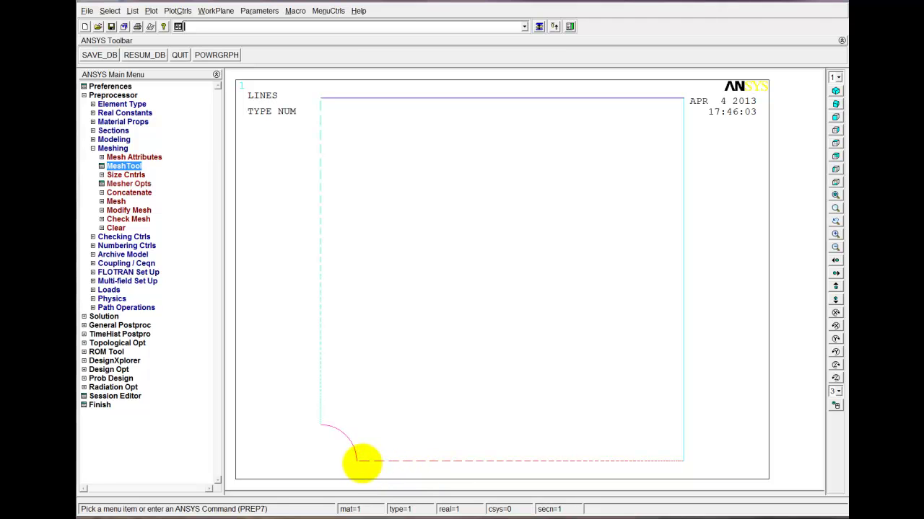
click(539, 26)
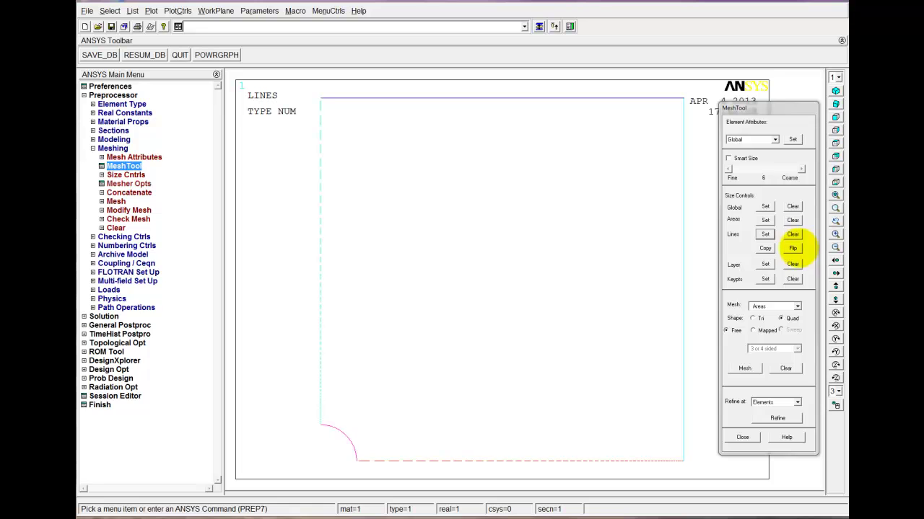
click(793, 249)
click(554, 458)
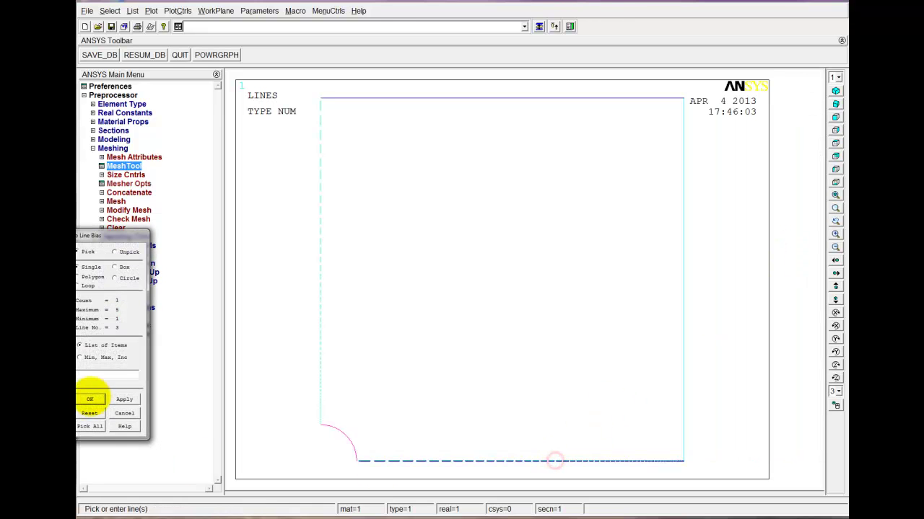
click(89, 399)
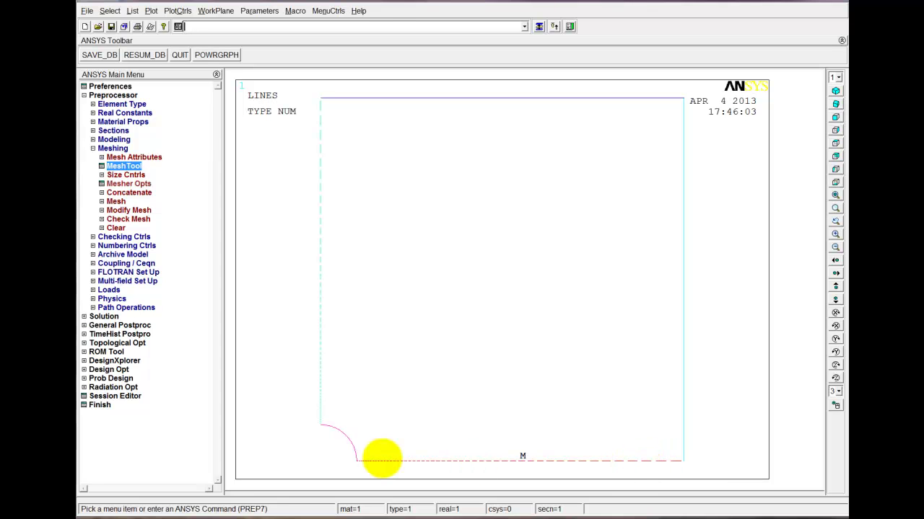
- Mesh the plate area with free quad elements using the biased divisions on the two straight edges
click(539, 26)
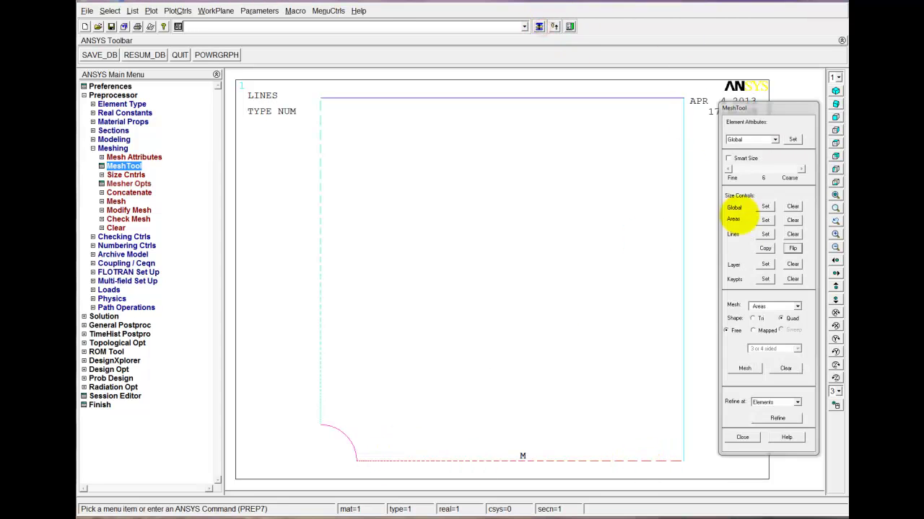
click(744, 368)
click(522, 354)
click(93, 397)
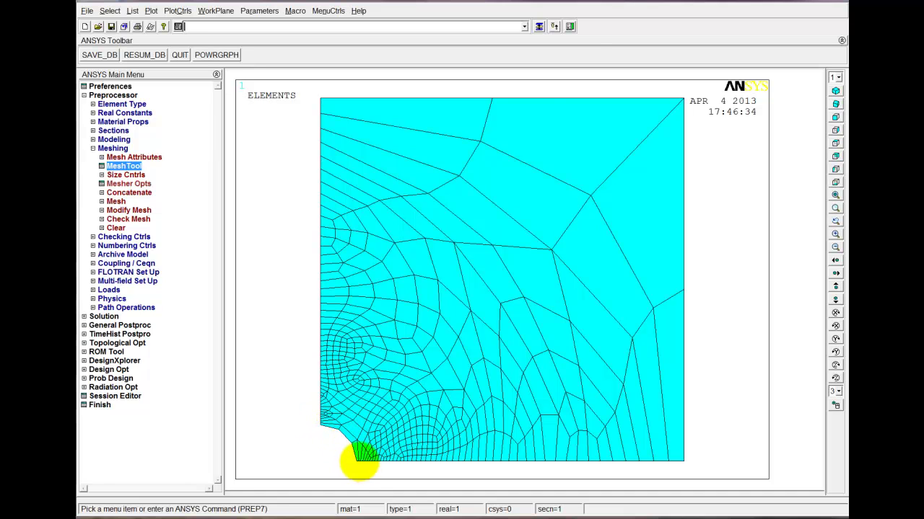
- Clear the graded mesh from the plate area and plot the lines
click(539, 26)
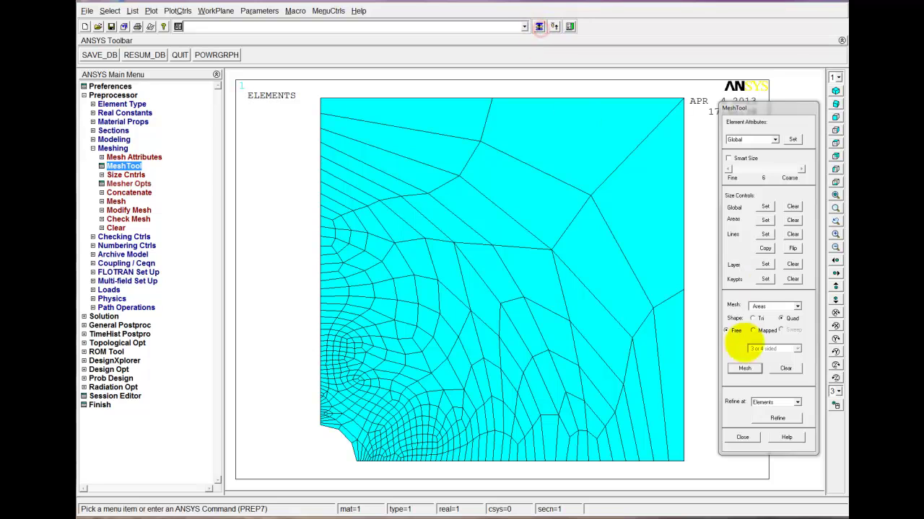
click(785, 368)
click(532, 356)
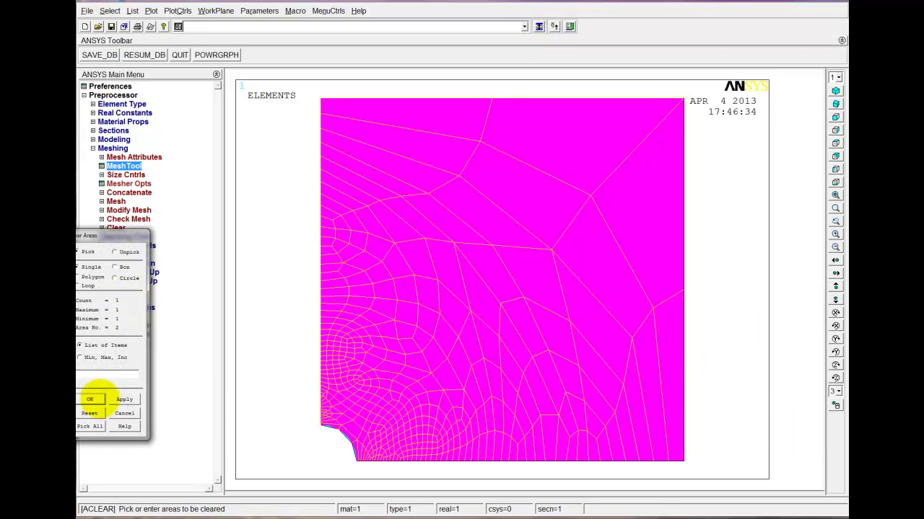
click(90, 399)
click(151, 11)
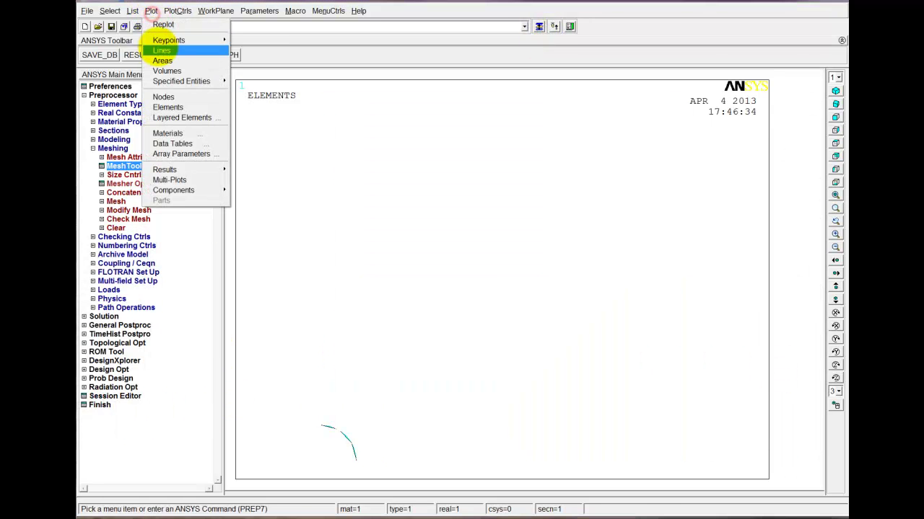
click(161, 50)
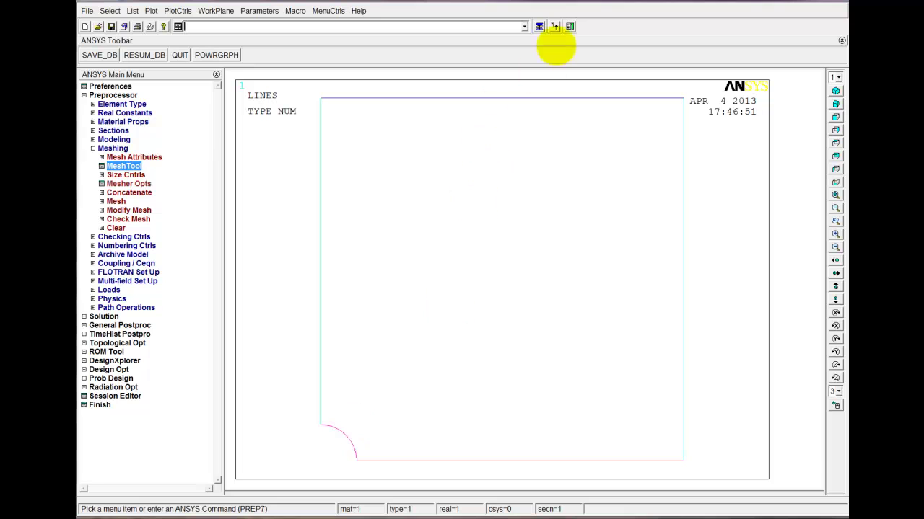
- Assign 20 evenly spaced element divisions to the notch arc through the MeshTool's line size controls
click(538, 27)
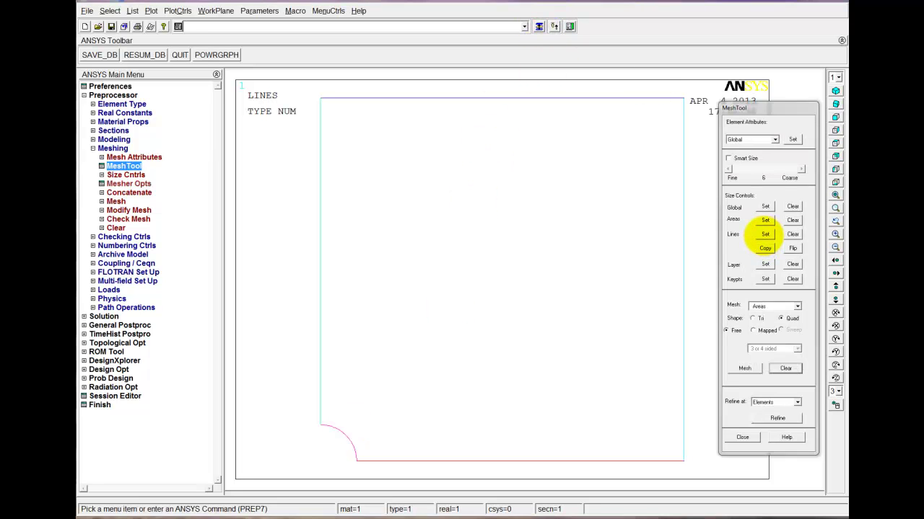
click(765, 234)
click(336, 440)
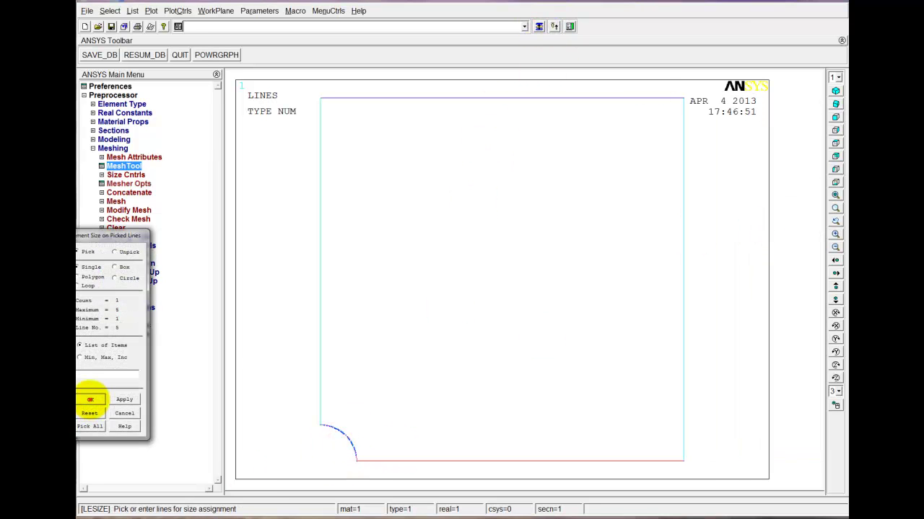
click(90, 399)
double_click(557, 211)
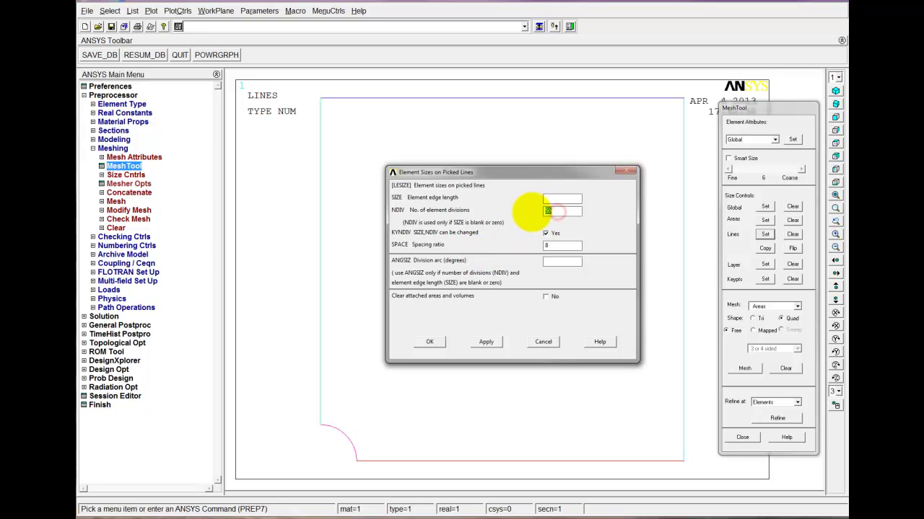
double_click(548, 246)
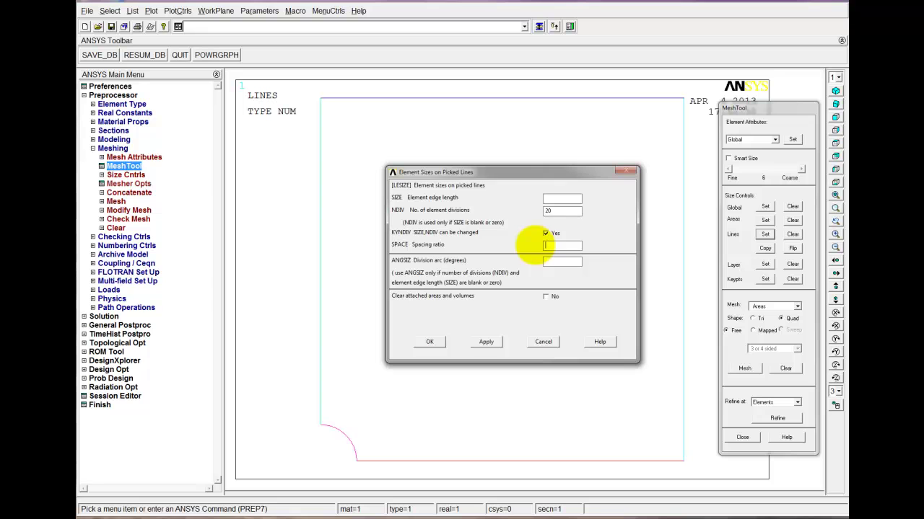
click(429, 342)
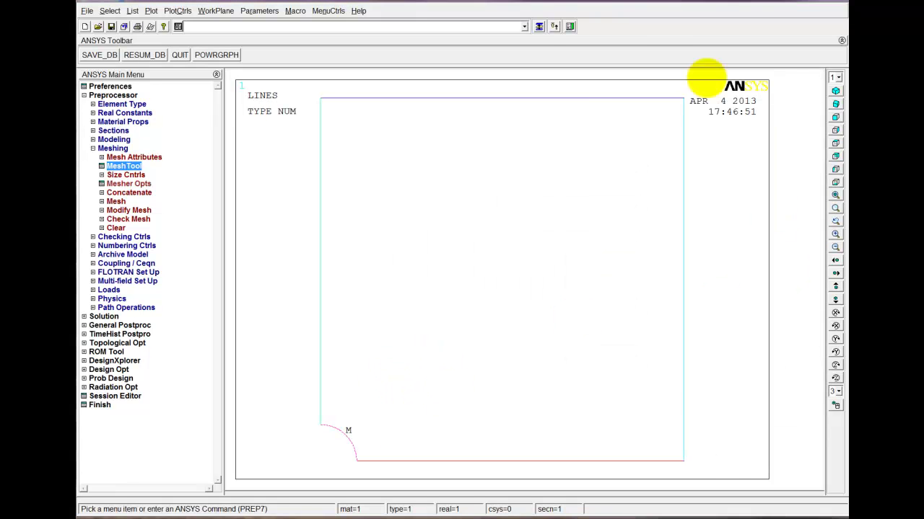
- Mesh the plate area with free quad elements using the divisions assigned to the notch arc and the two straight edges
click(539, 26)
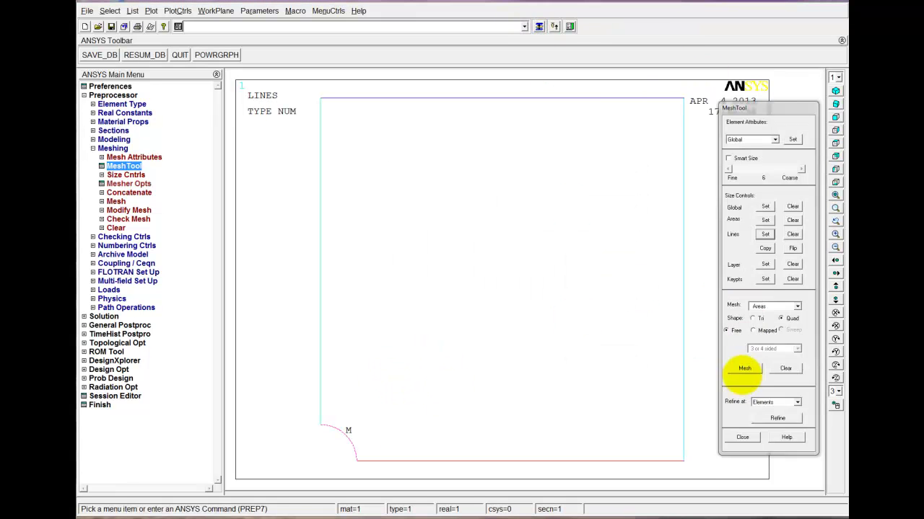
click(744, 368)
click(584, 344)
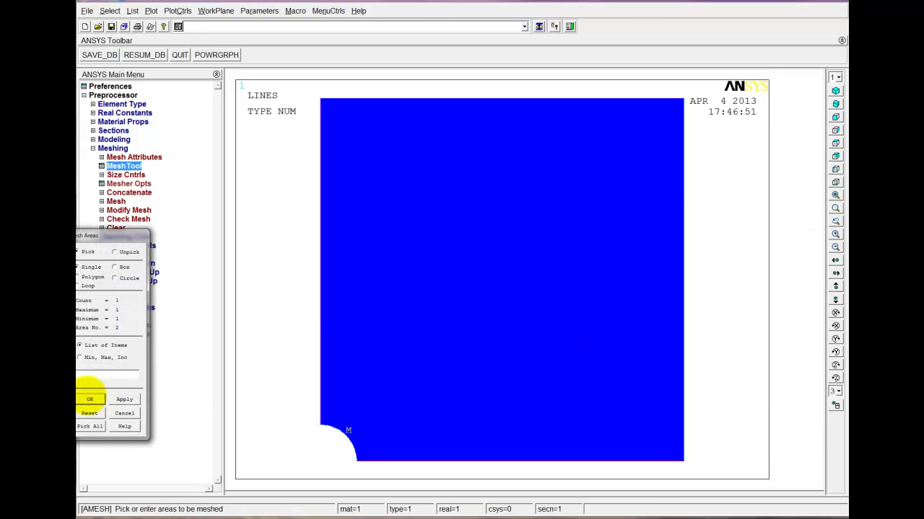
click(86, 397)
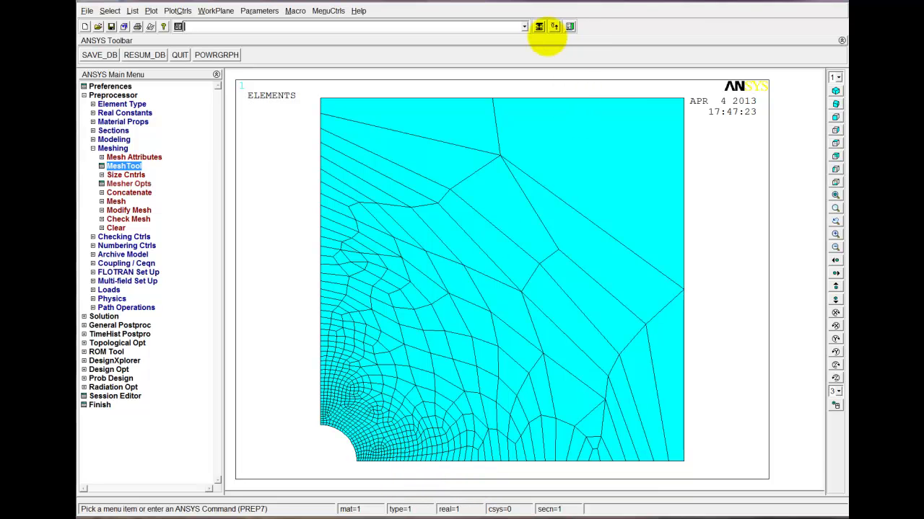
- Clear the refined free mesh from the plate area and plot the areas
click(539, 26)
click(785, 368)
click(581, 383)
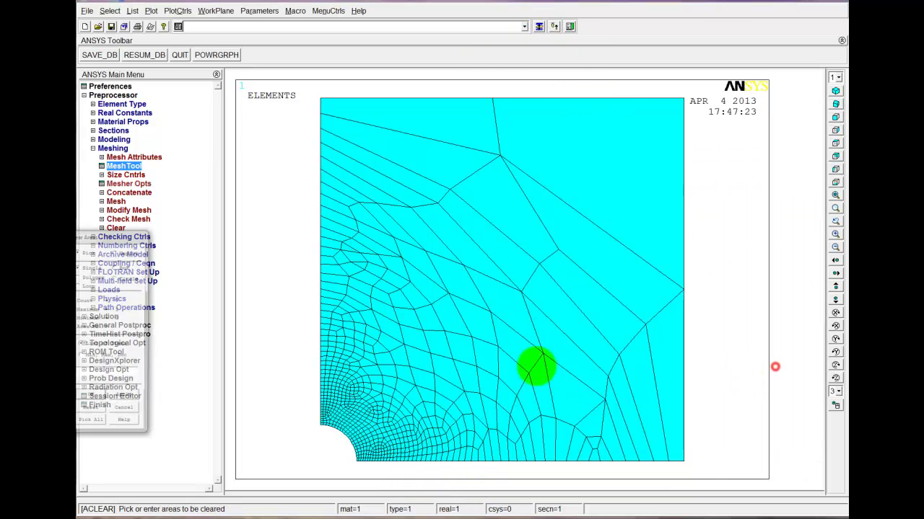
click(93, 402)
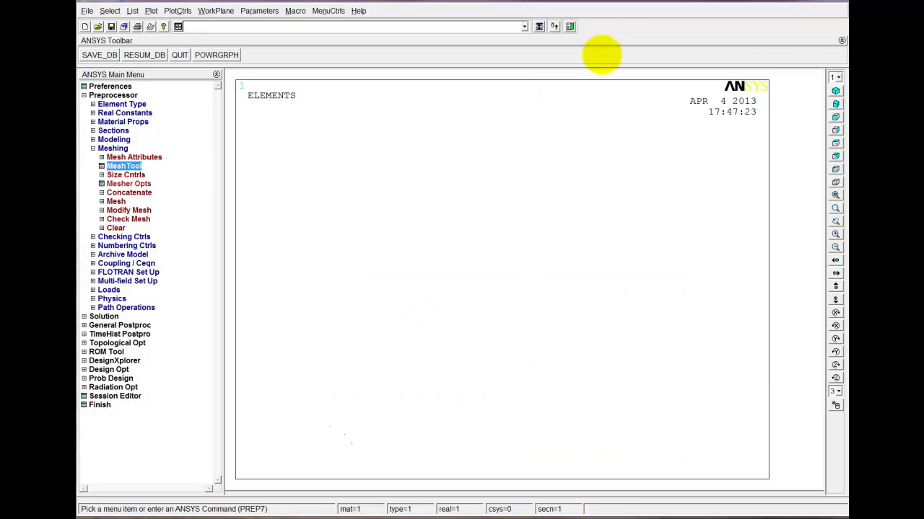
click(148, 11)
click(163, 61)
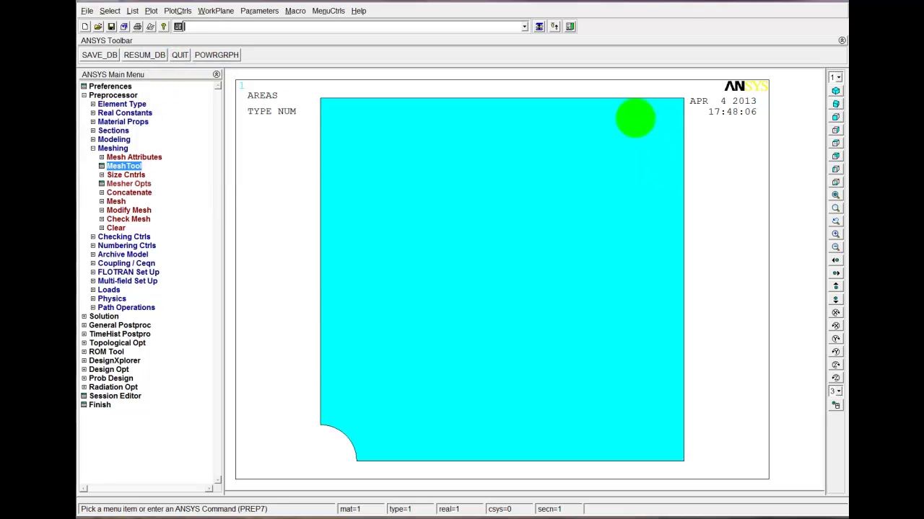
- Try to mesh the plate area with mapped quad elements using the 3 or 4 sided option
click(538, 26)
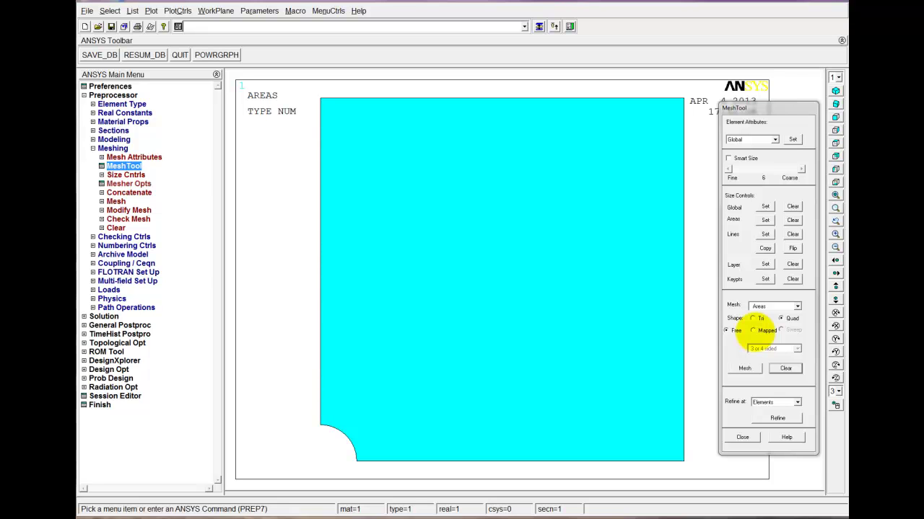
click(754, 330)
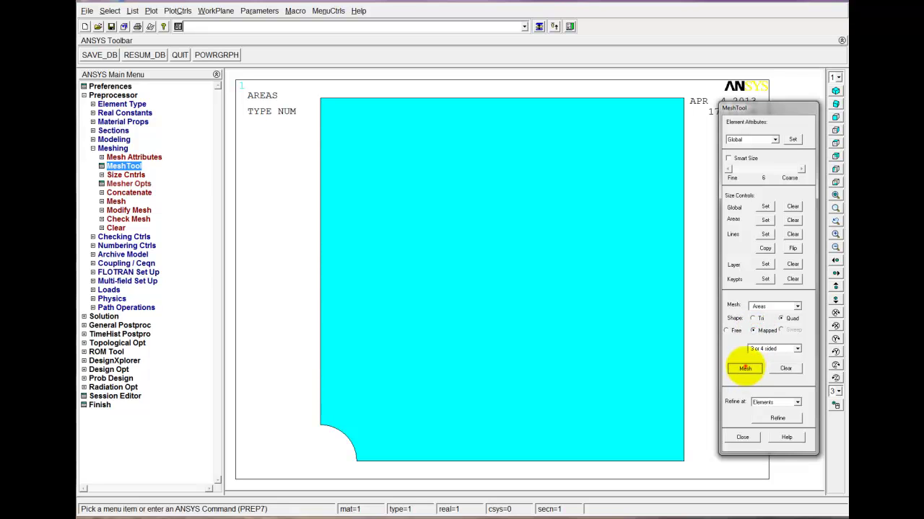
click(744, 368)
click(400, 373)
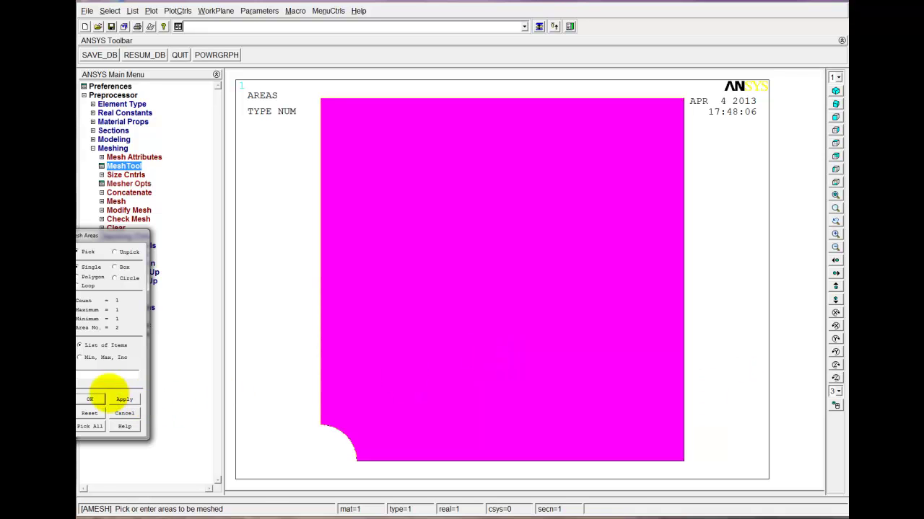
click(88, 399)
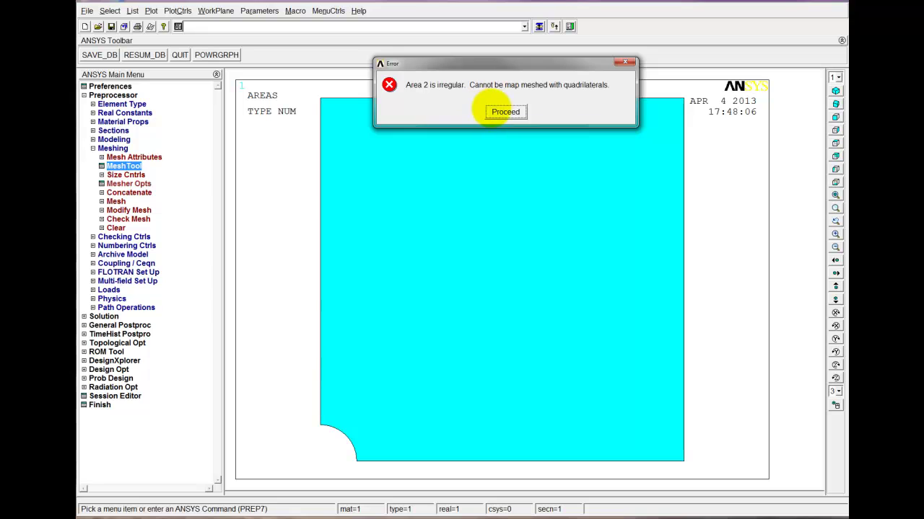
click(505, 111)
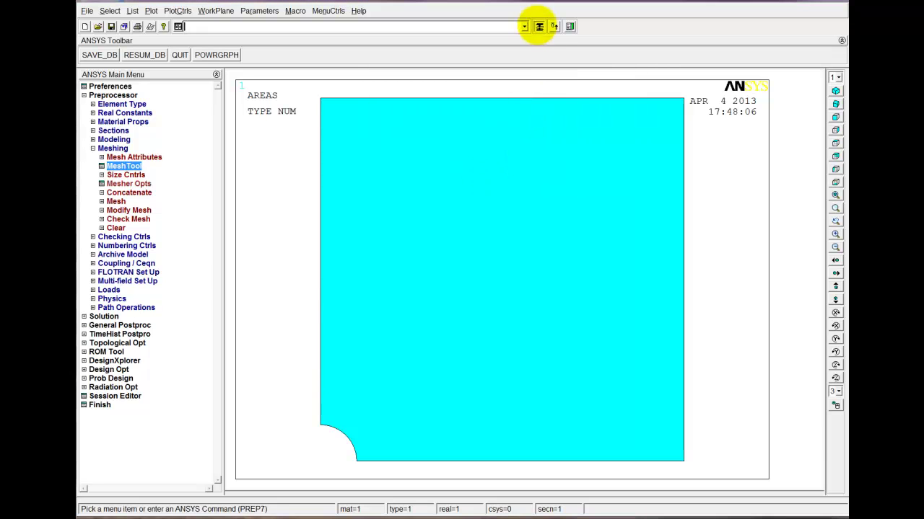
click(539, 26)
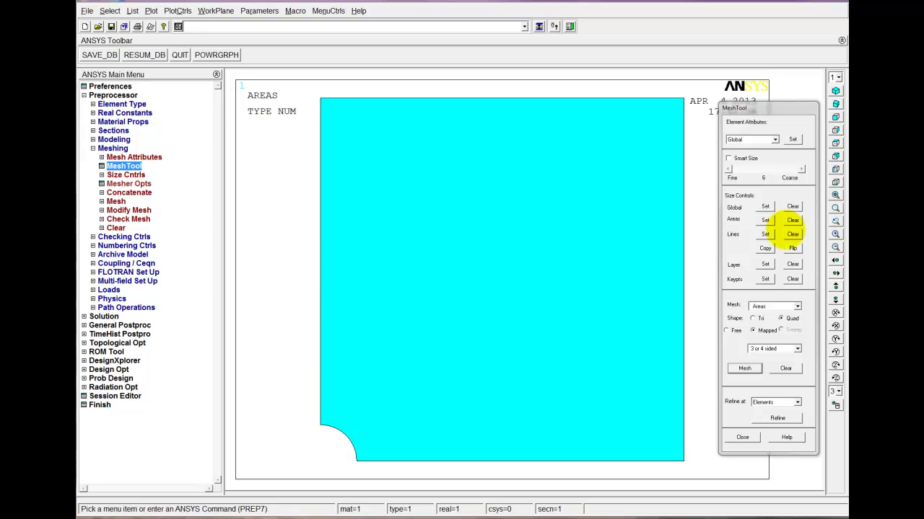
- Assign 40 element divisions to the plate's full-length top and right edges opposite the notch through the line size controls
click(685, 144)
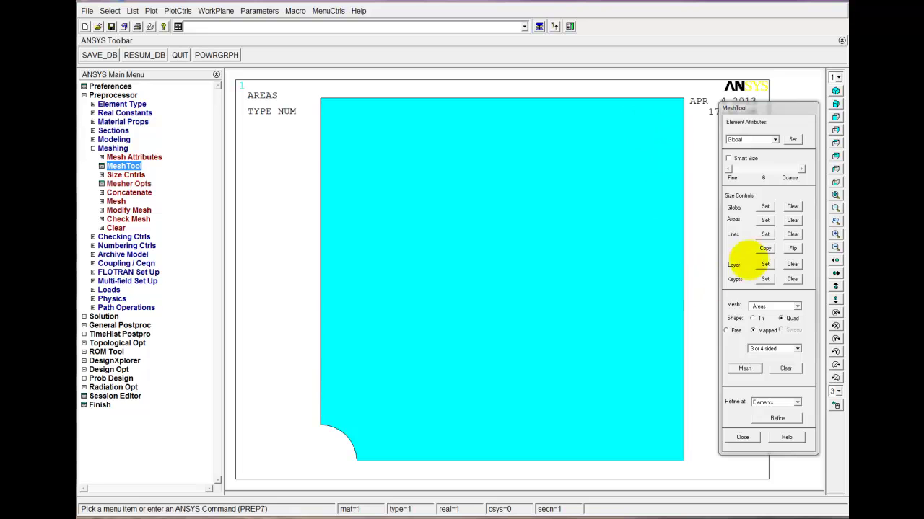
click(765, 234)
click(681, 264)
click(511, 99)
click(89, 399)
click(561, 211)
text(20)
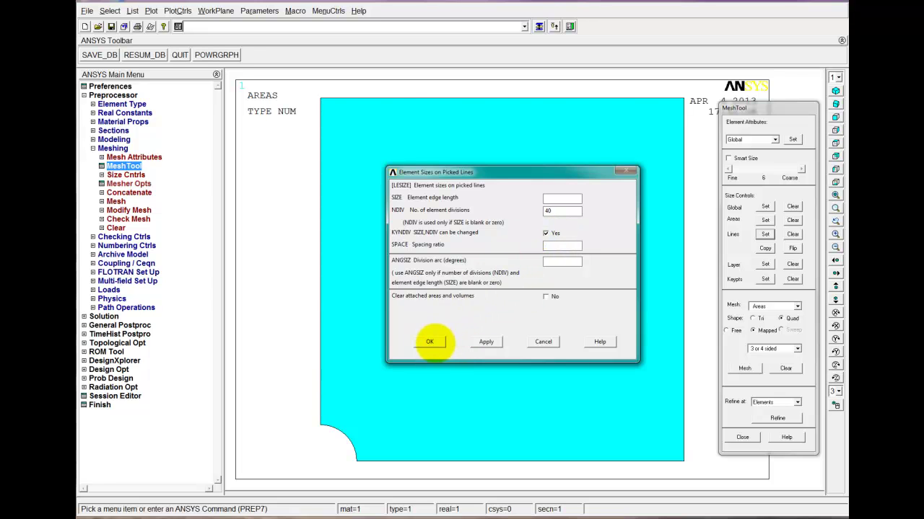
click(430, 341)
click(539, 26)
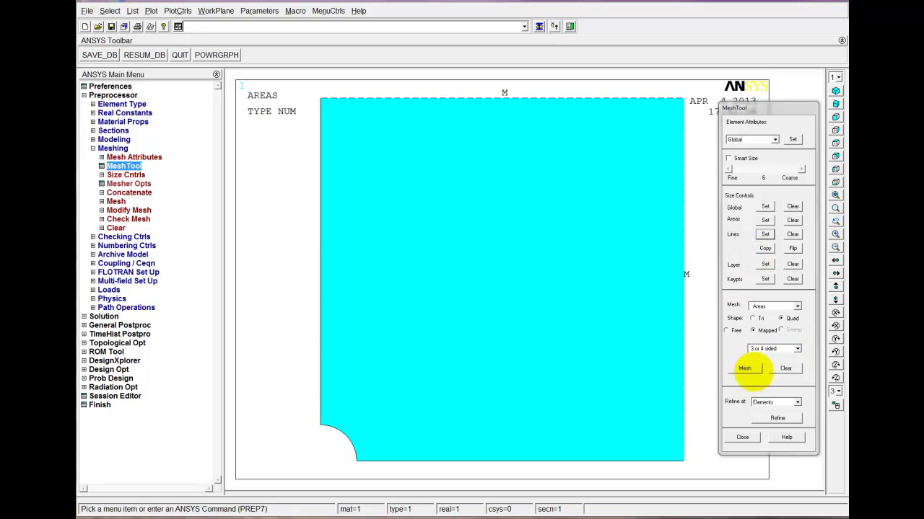
click(745, 368)
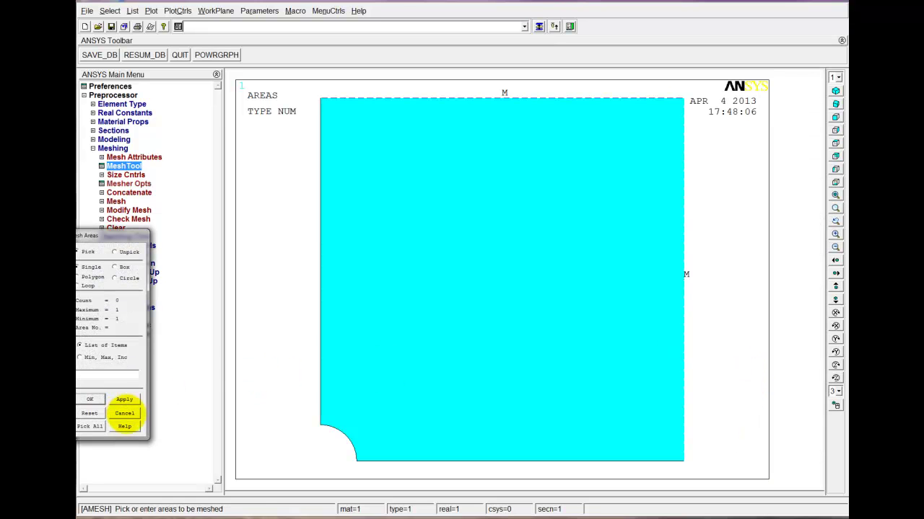
click(124, 412)
click(539, 26)
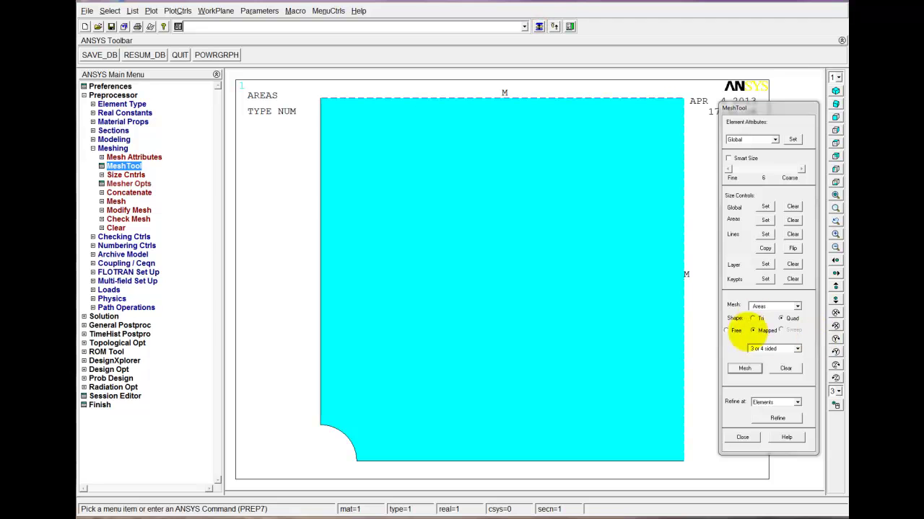
- Switch the mesher from mapped to free and mesh the plate area with quad elements
click(725, 330)
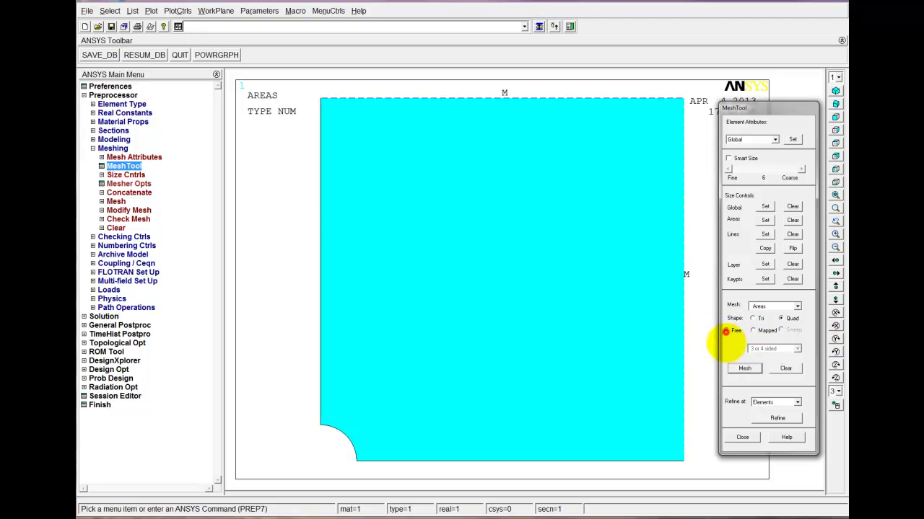
click(744, 369)
click(525, 294)
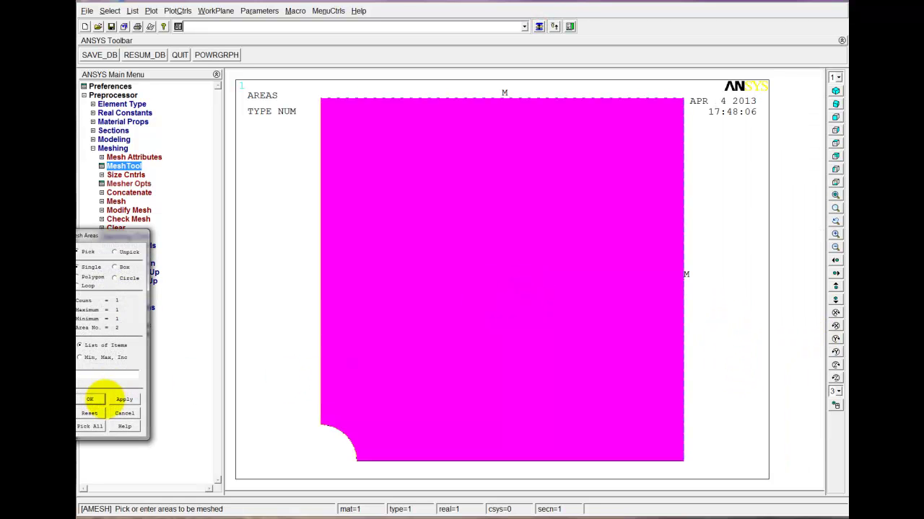
click(90, 399)
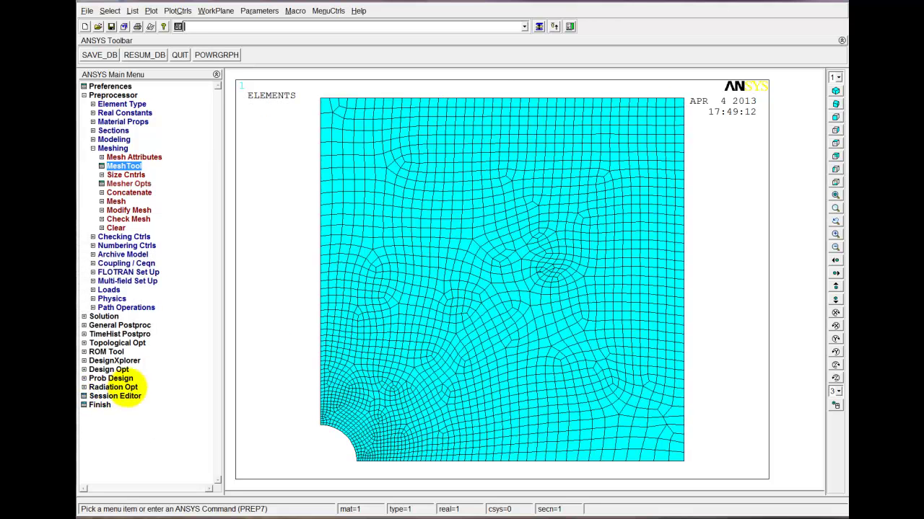